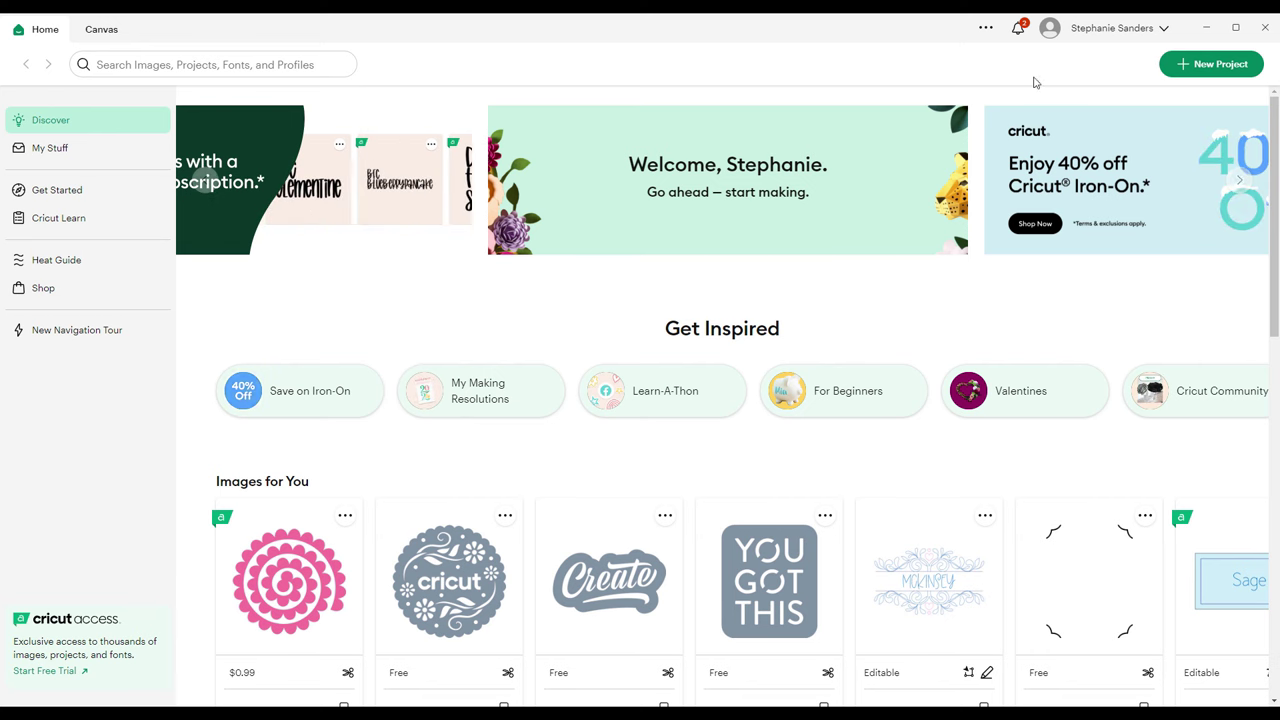
# Start a new project and upload the sticker sheet file as a Complex image
pyautogui.click(1187, 66)
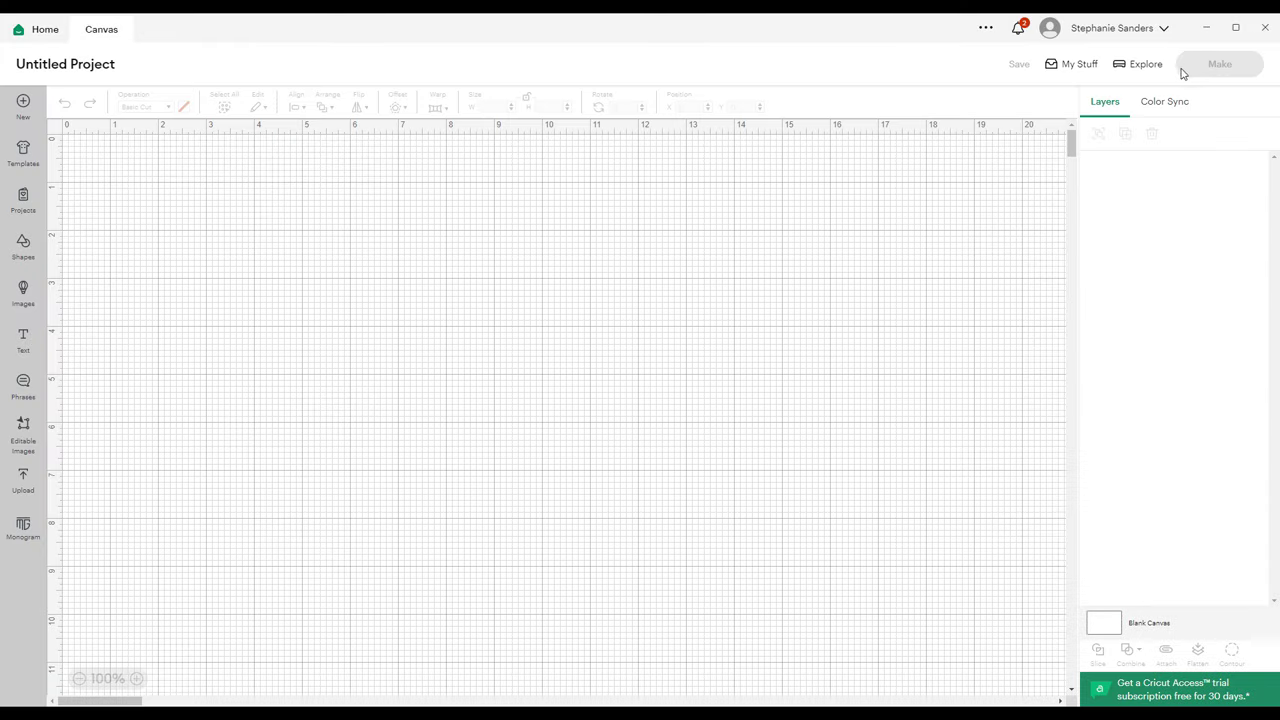
pyautogui.click(24, 482)
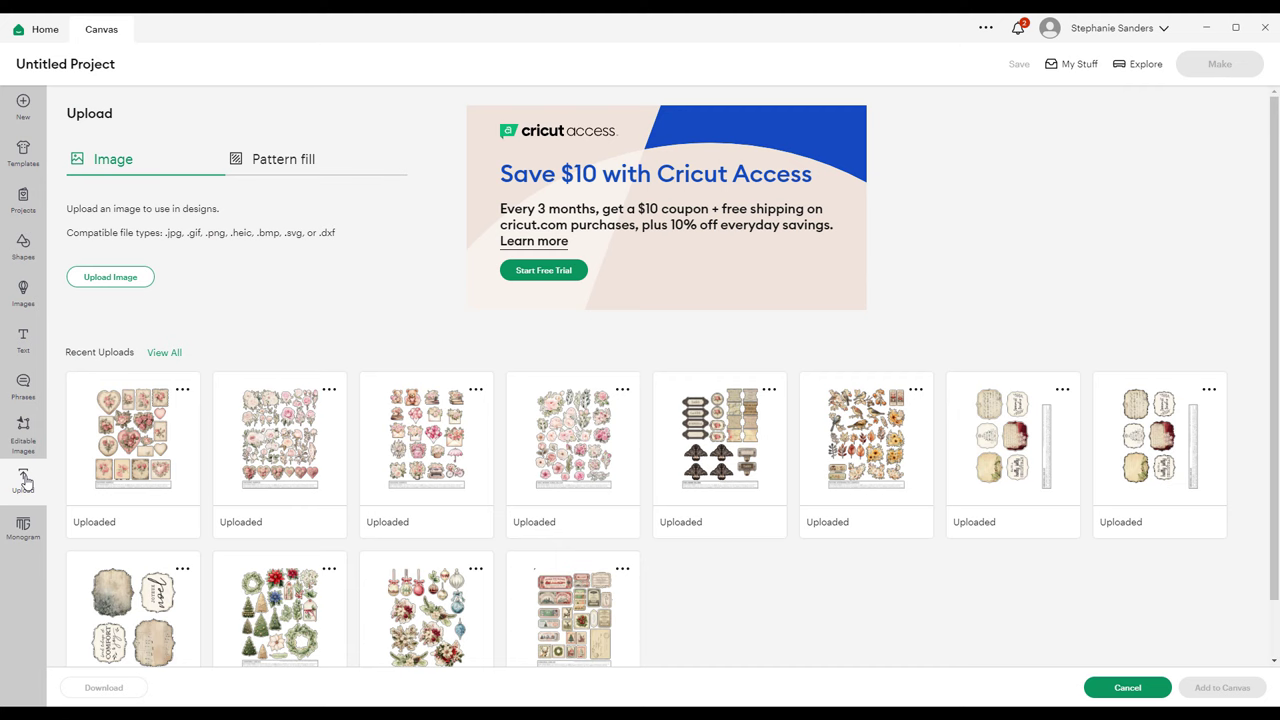
pyautogui.click(131, 278)
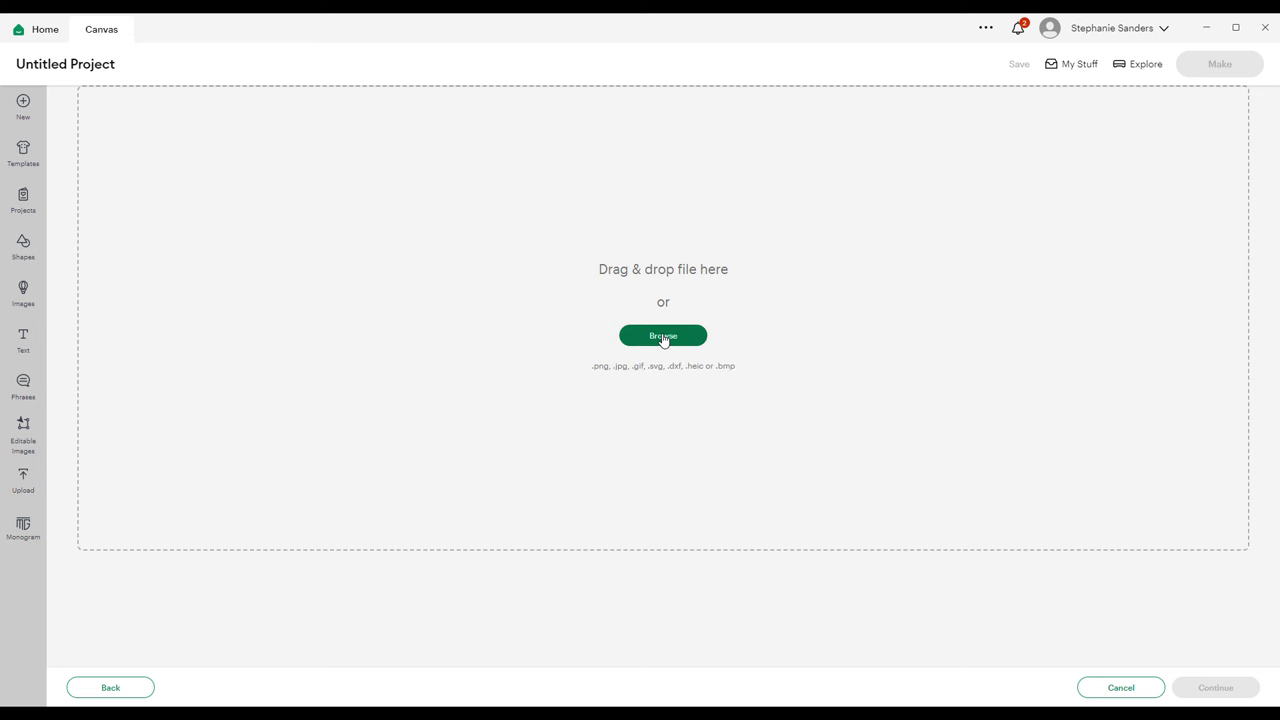
pyautogui.click(662, 338)
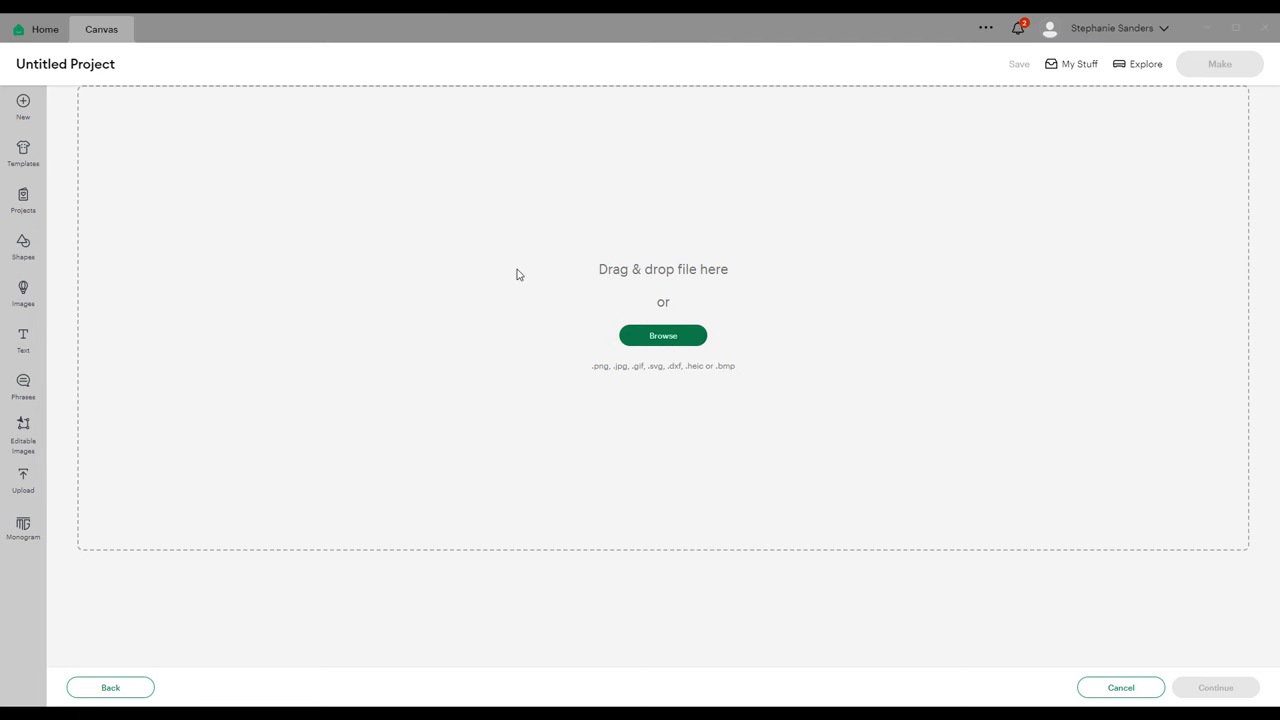
pyautogui.click(766, 541)
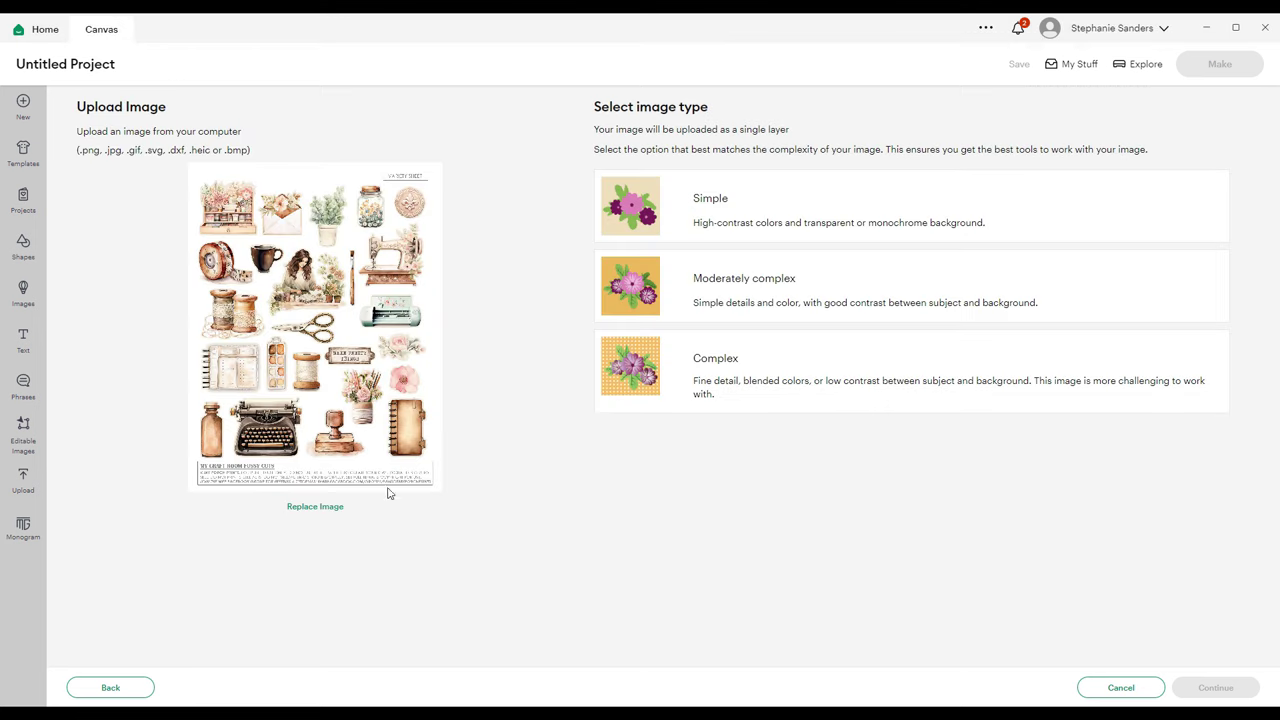
pyautogui.click(705, 372)
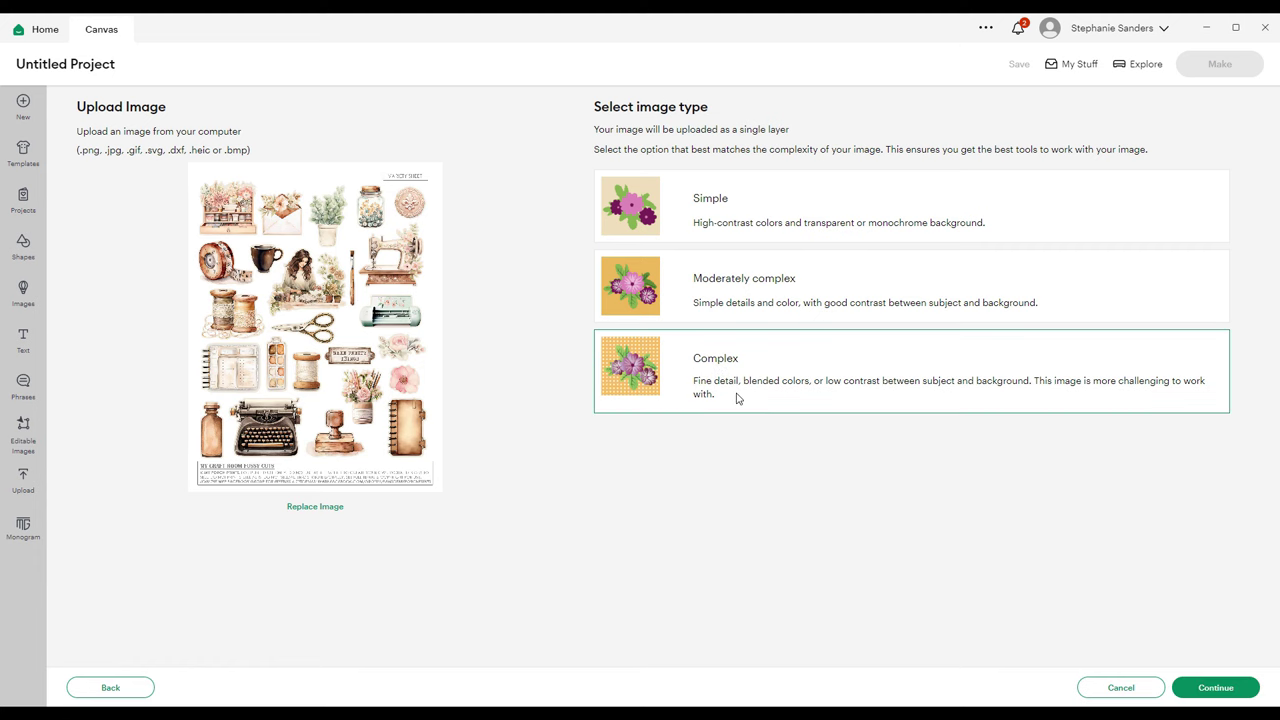
pyautogui.click(1213, 688)
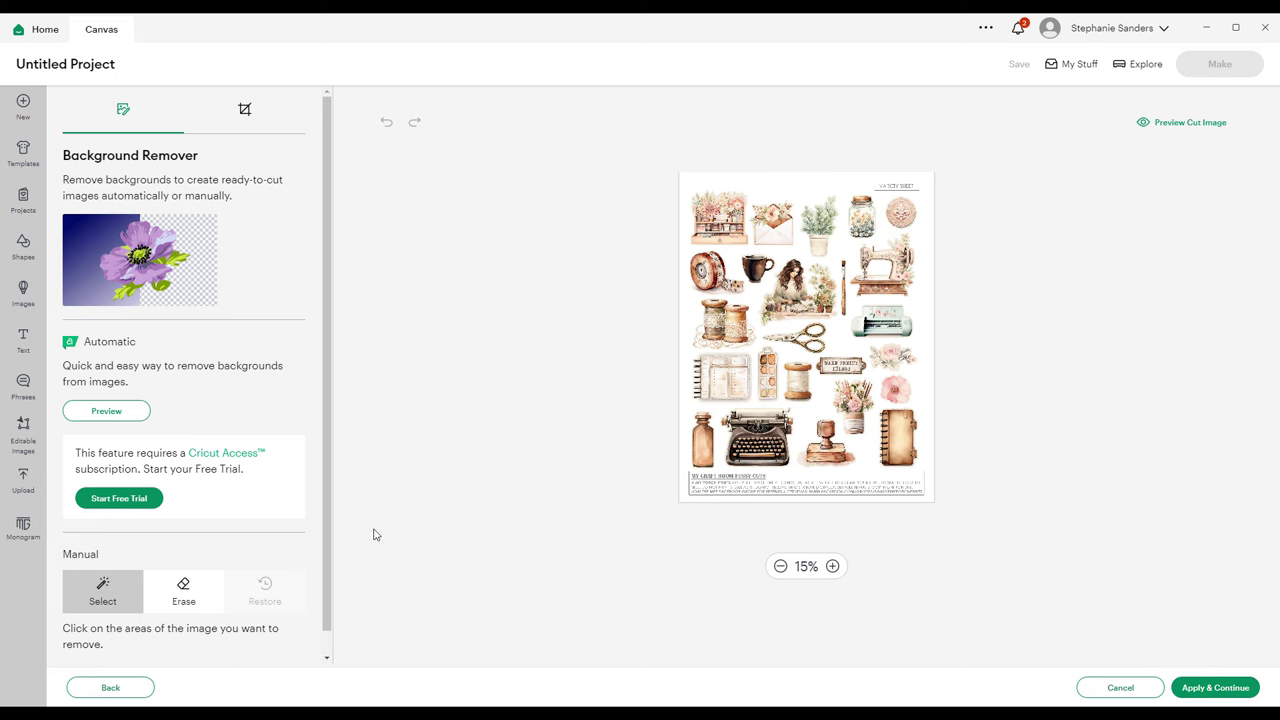
# Zoom in on the sheet, expand More Options and keep Color Tolerance at 16
pyautogui.click(836, 568)
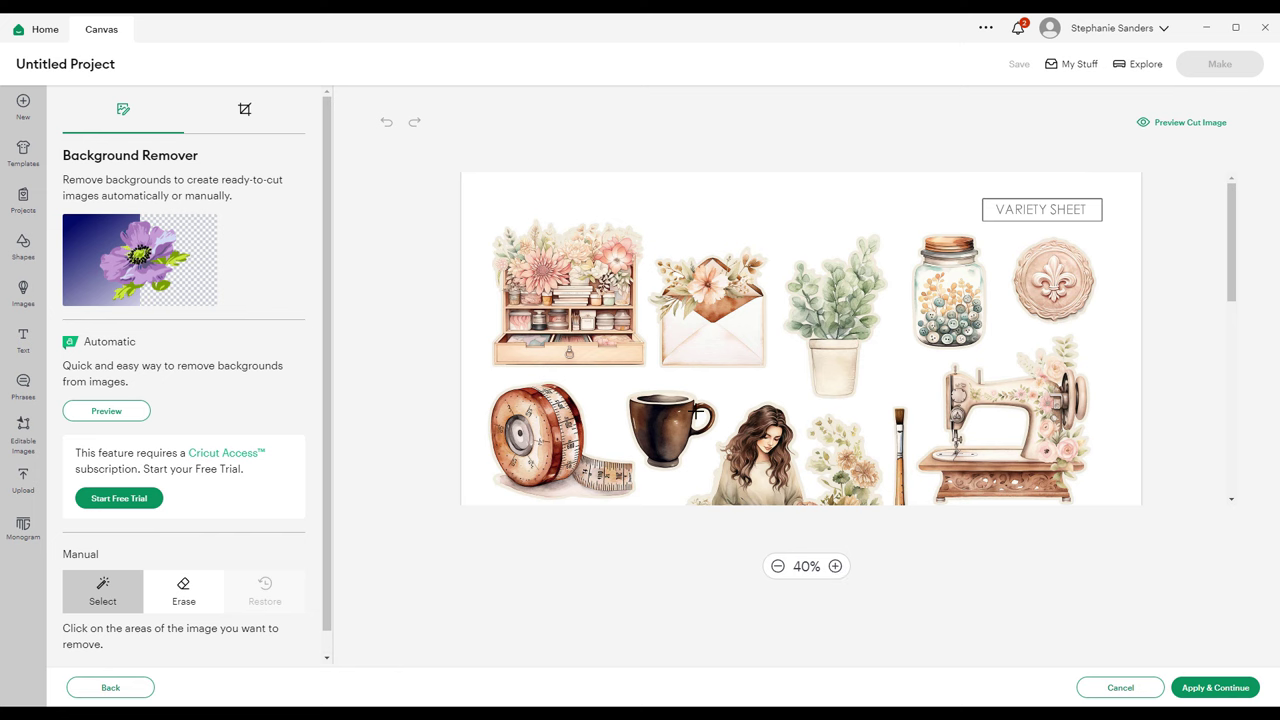
pyautogui.scroll(-1, 320, 490)
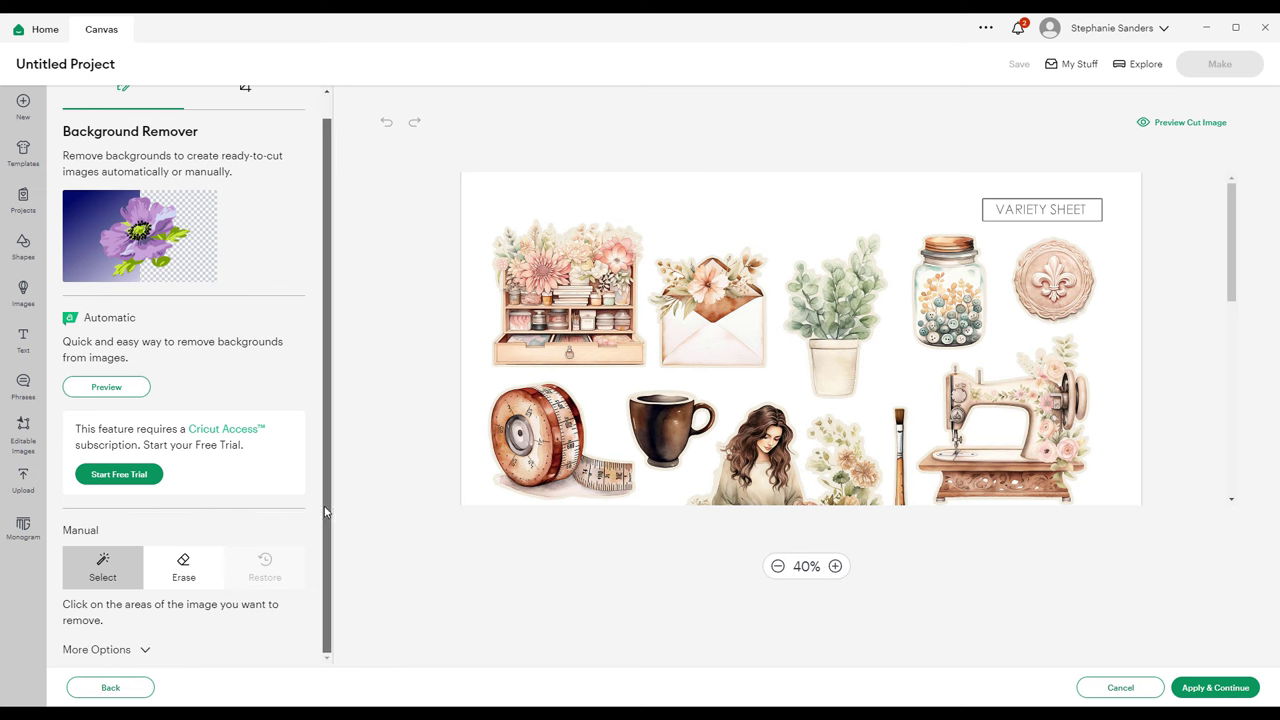
pyautogui.click(148, 650)
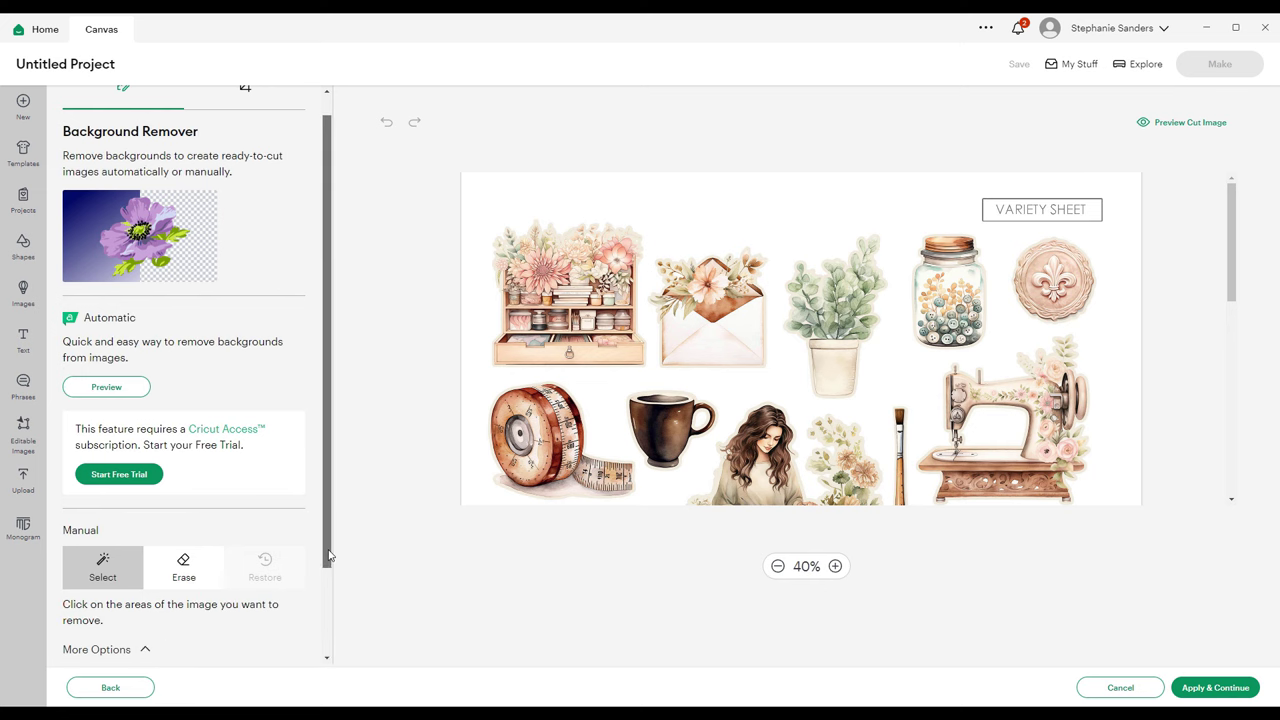
pyautogui.moveTo(331, 565); pyautogui.dragTo(324, 660)
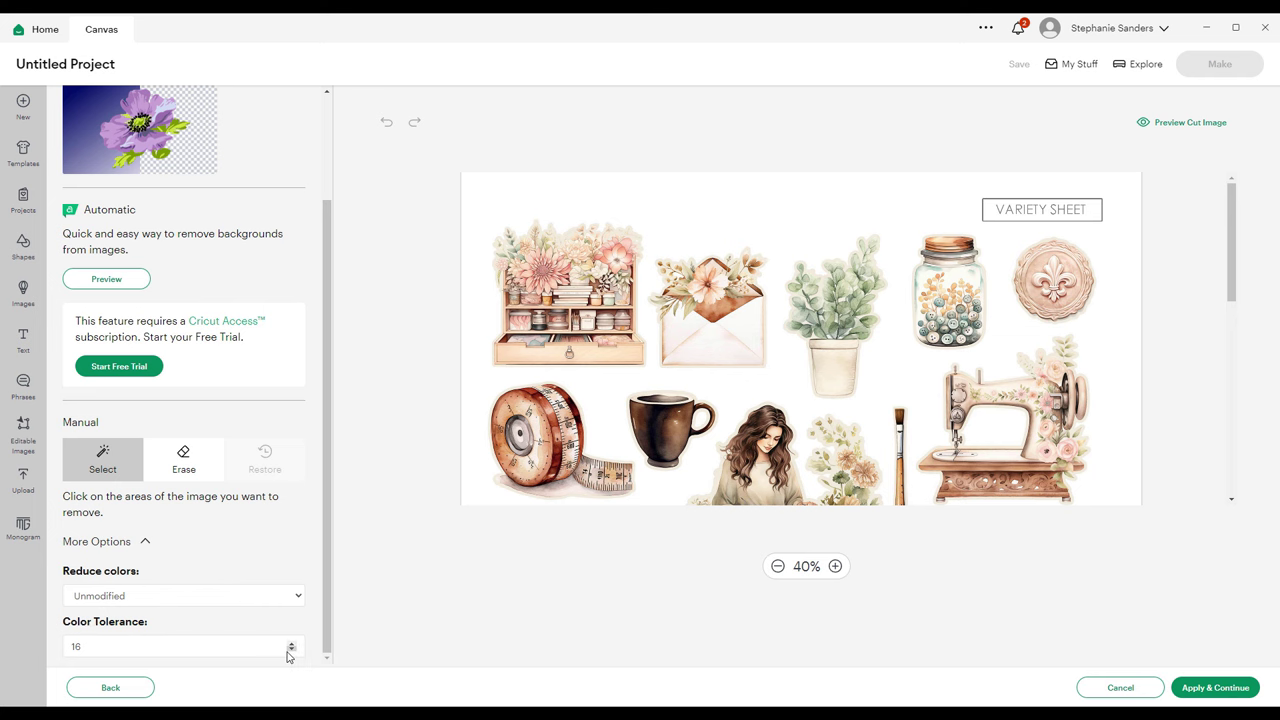
pyautogui.click(291, 643)
pyautogui.click(291, 643)
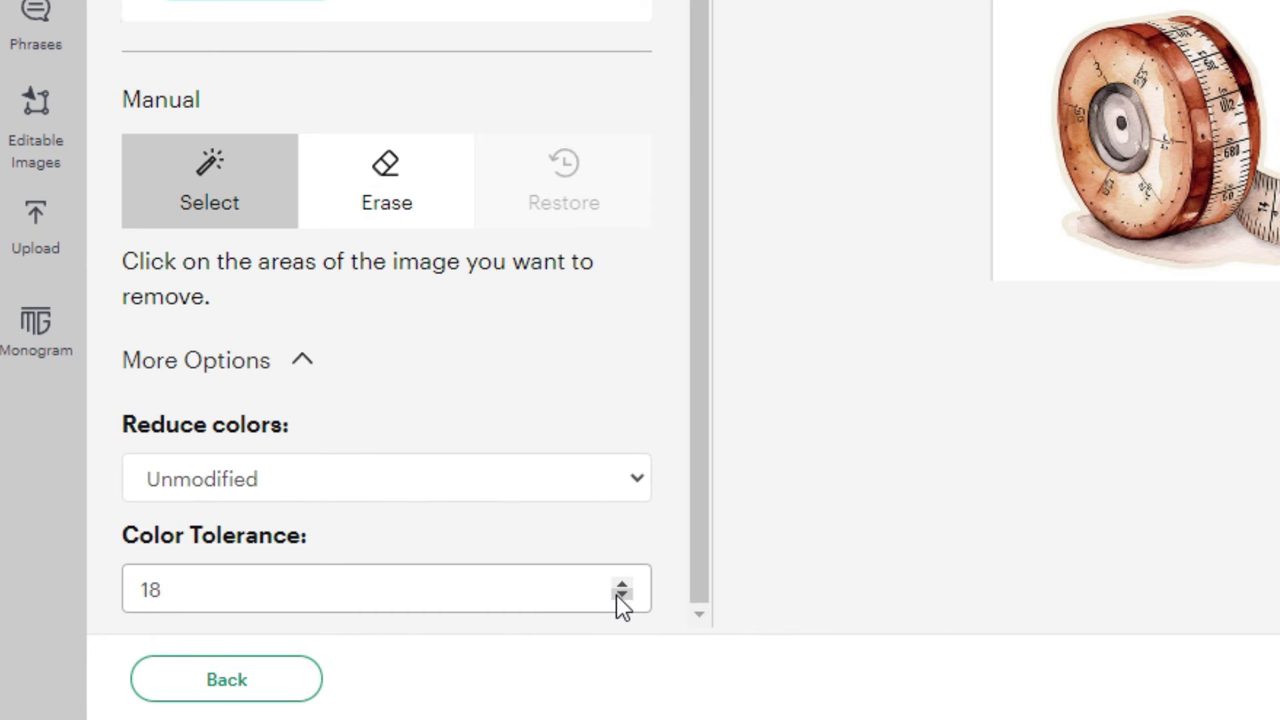
pyautogui.click(622, 597)
pyautogui.click(622, 597)
pyautogui.click(623, 597)
pyautogui.click(623, 597)
pyautogui.click(623, 584)
pyautogui.click(623, 584)
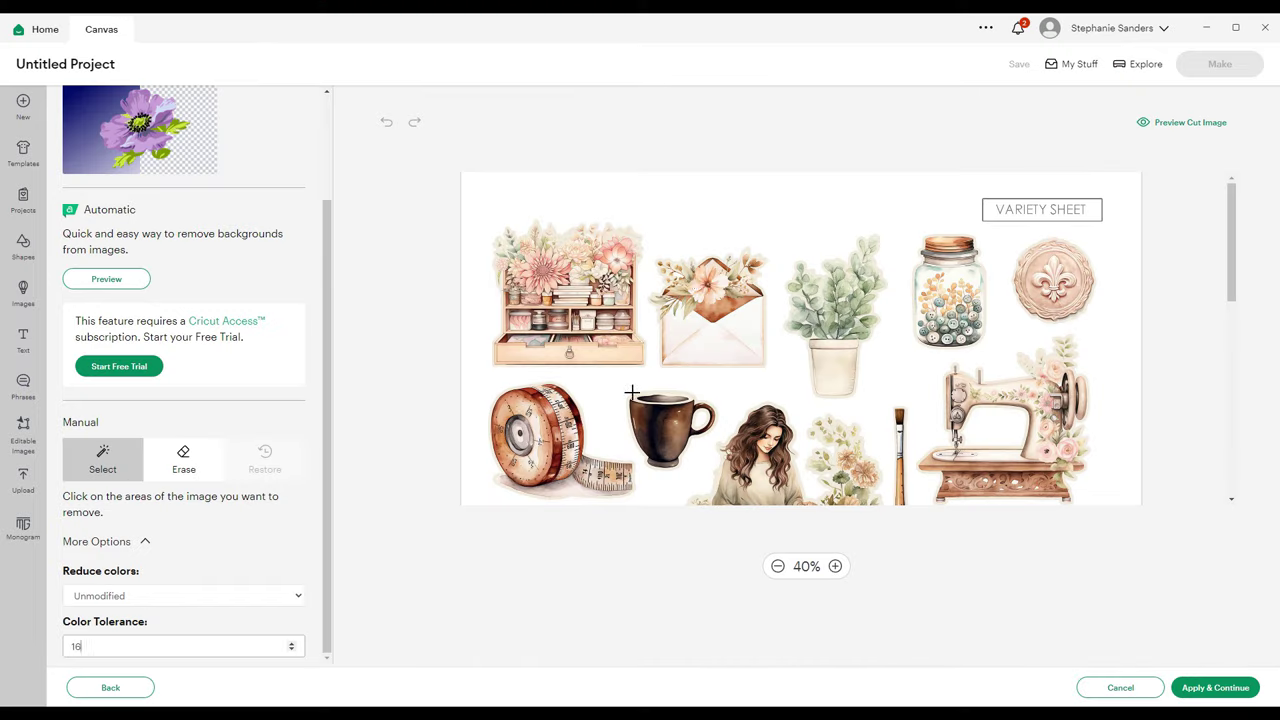
# Select away the white background, the sewing machine's interior and both scissor loops
pyautogui.click(772, 233)
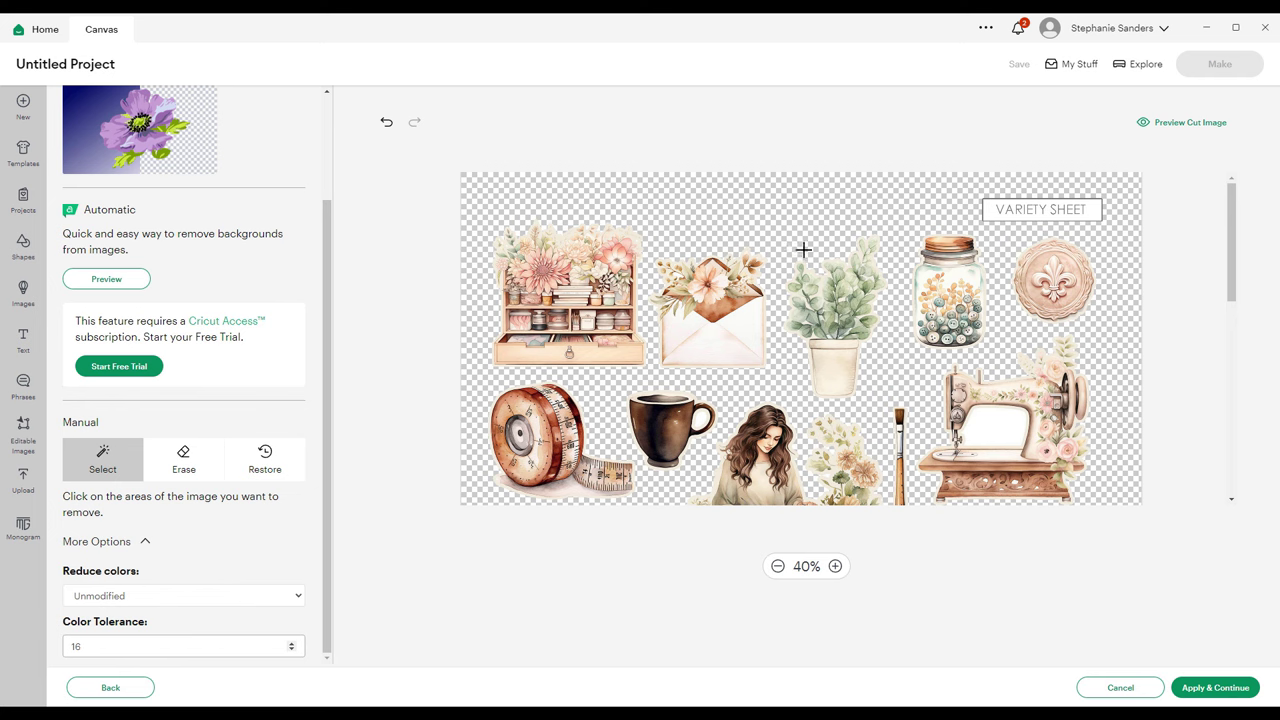
pyautogui.scroll(-3, 974, 297)
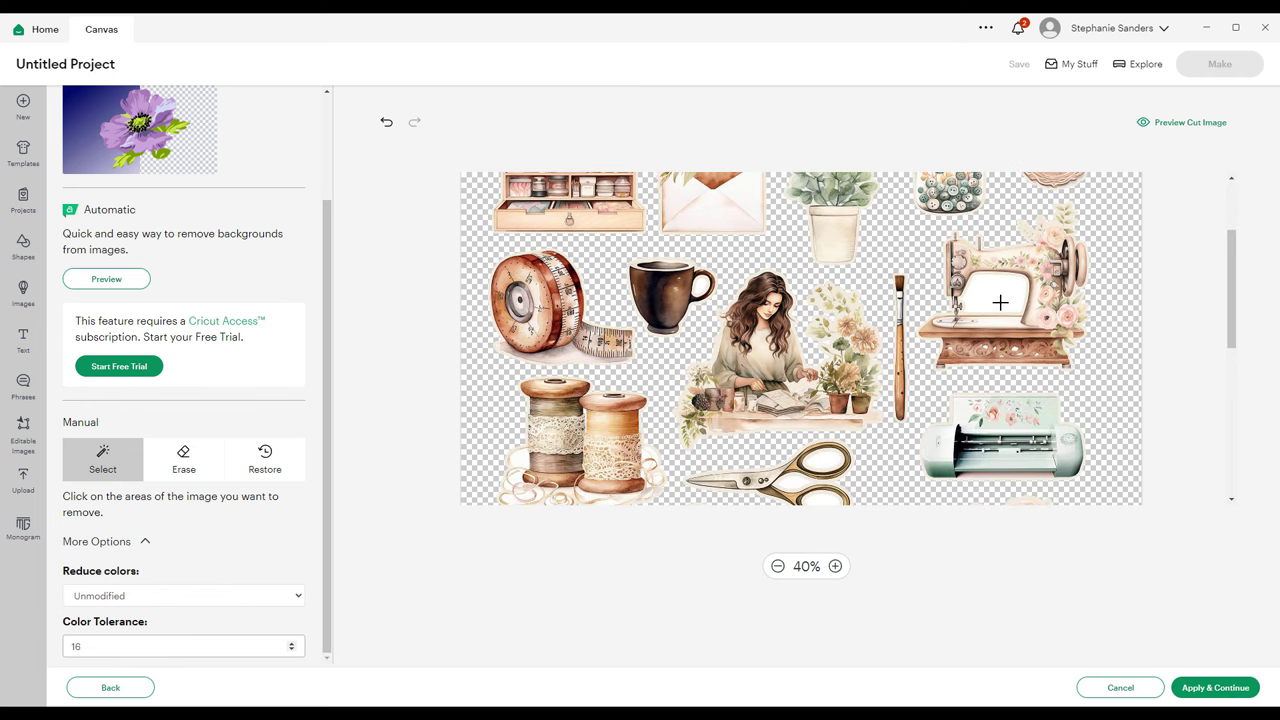
pyautogui.click(1000, 302)
pyautogui.scroll(-3, 880, 350)
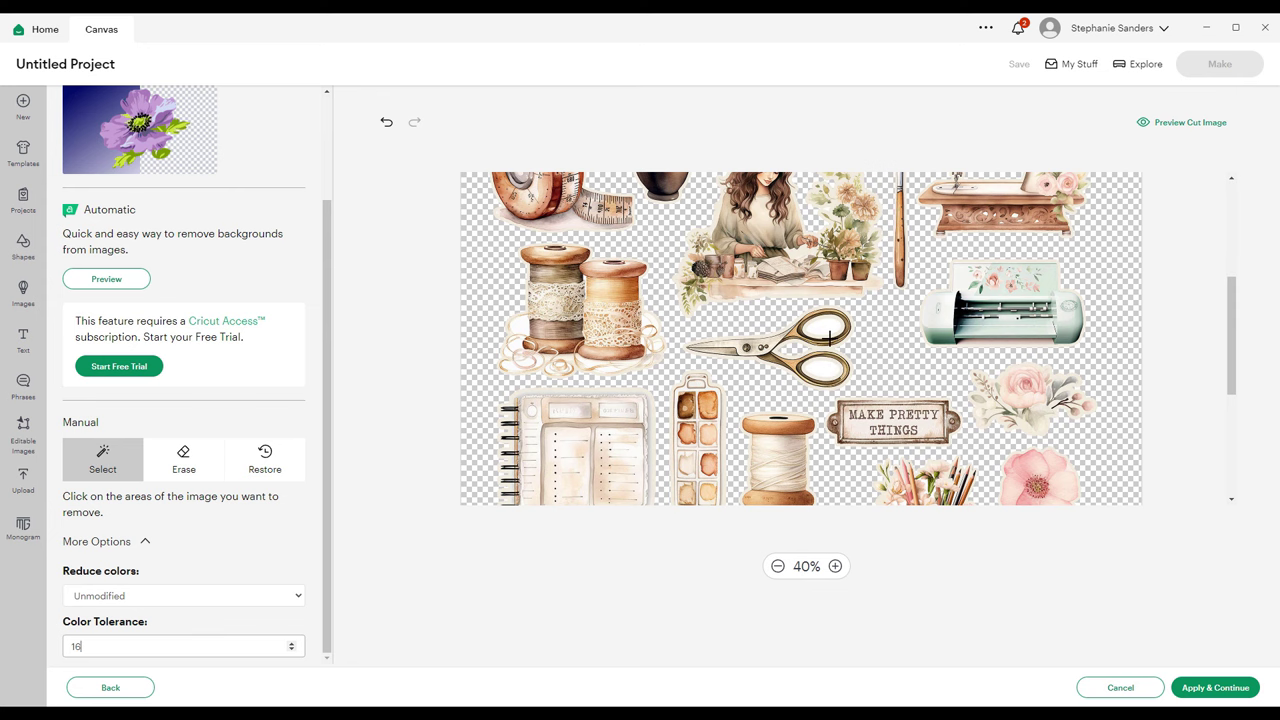
pyautogui.click(828, 330)
pyautogui.click(833, 377)
pyautogui.scroll(-6, 768, 346)
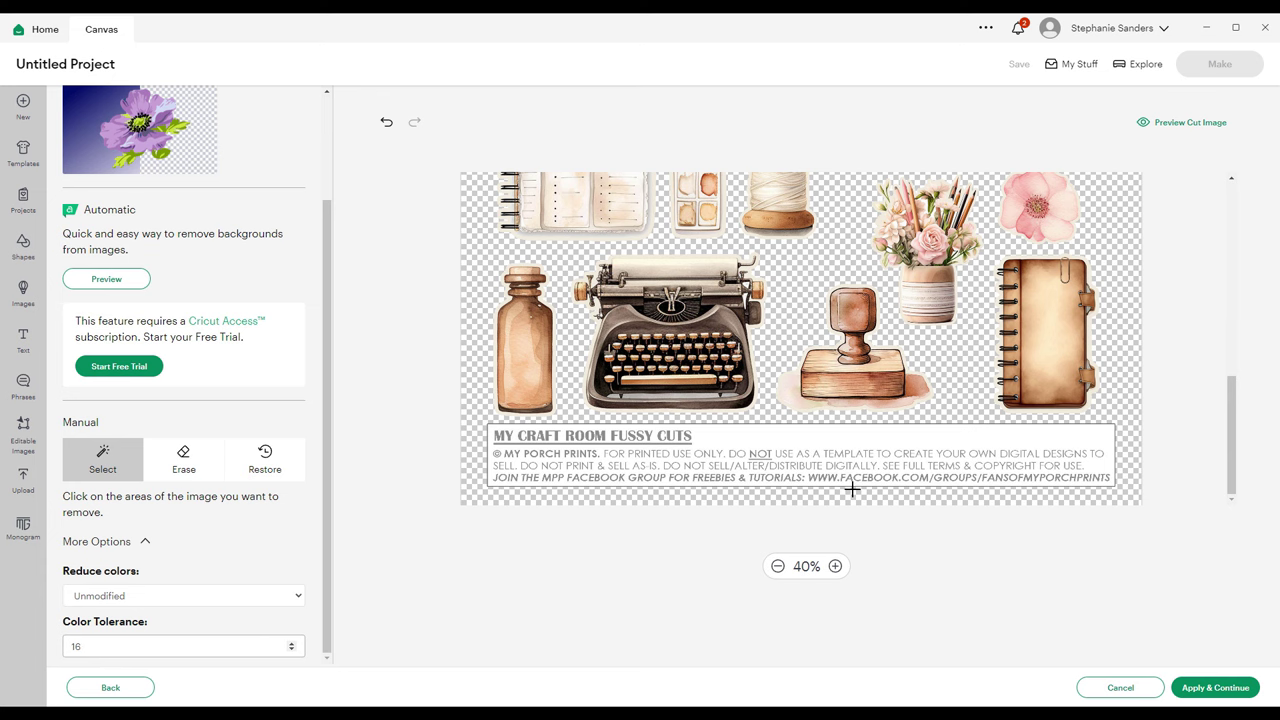
pyautogui.scroll(10, 851, 488)
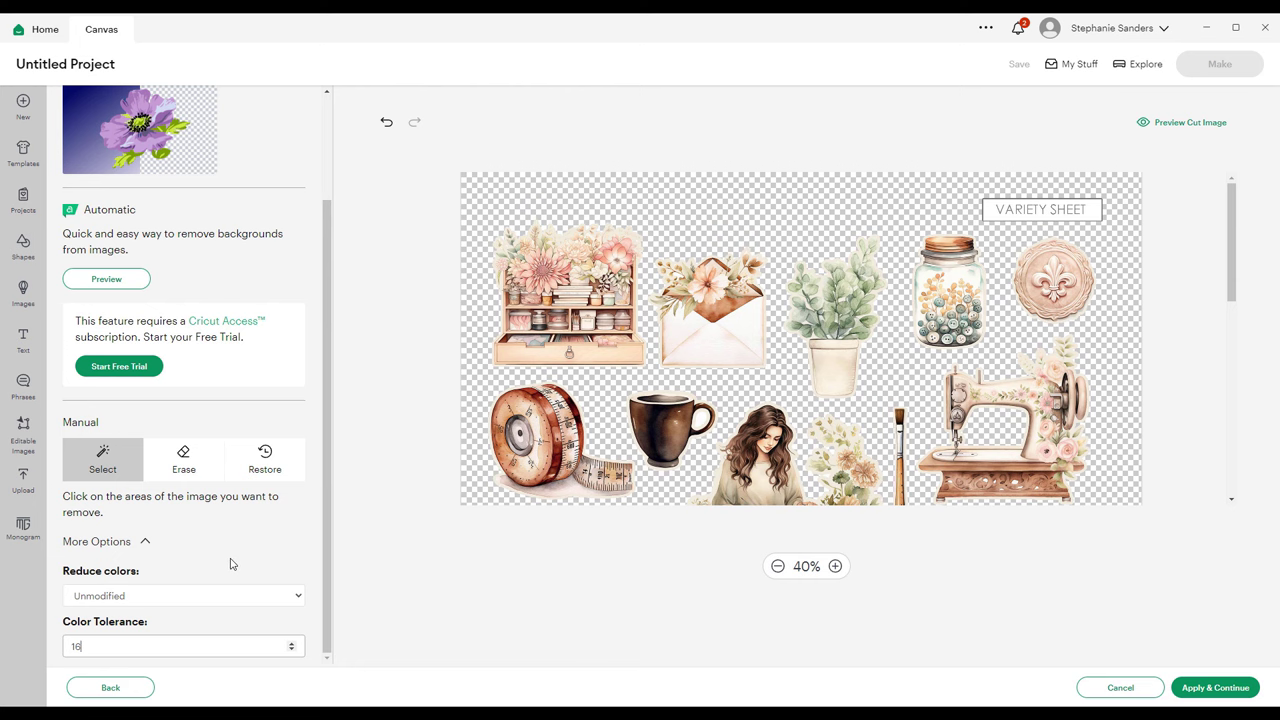
pyautogui.click(184, 466)
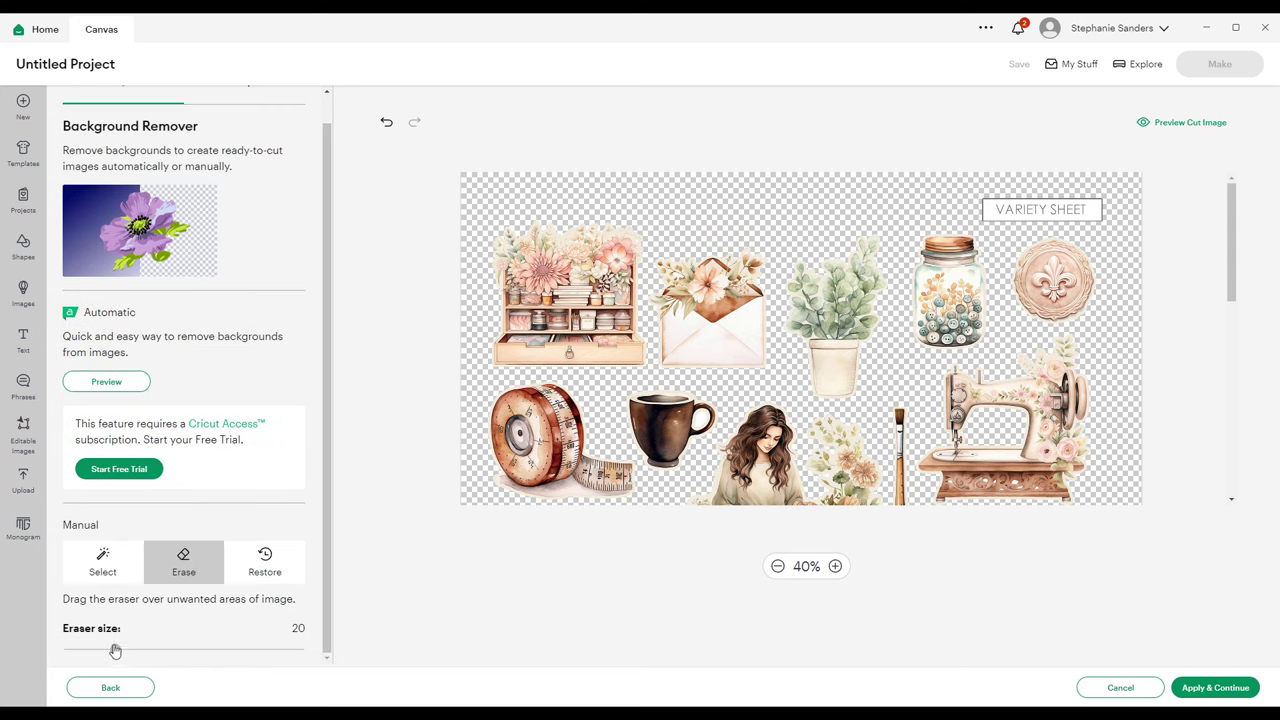
# Erase the VARIETY SHEET label with a size-100 eraser and apply the cleanup
pyautogui.moveTo(115, 651); pyautogui.dragTo(309, 651)
pyautogui.moveTo(972, 200); pyautogui.dragTo(1103, 200)
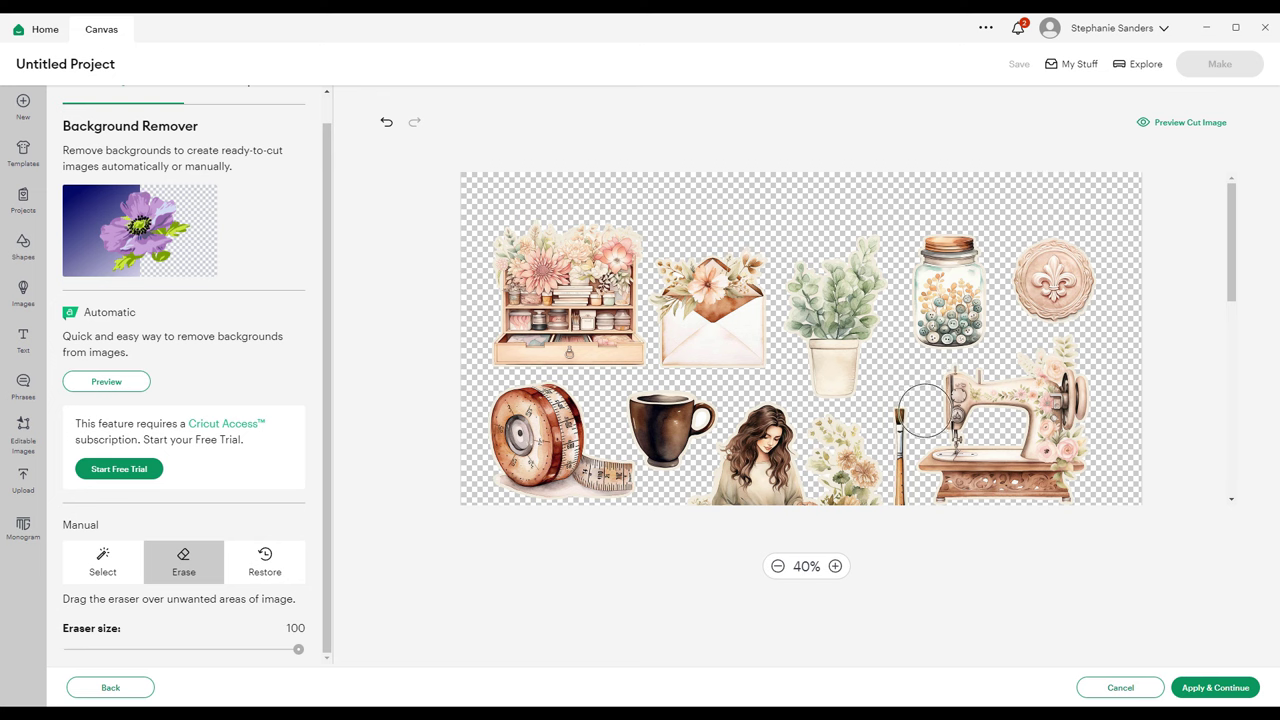
pyautogui.click(779, 567)
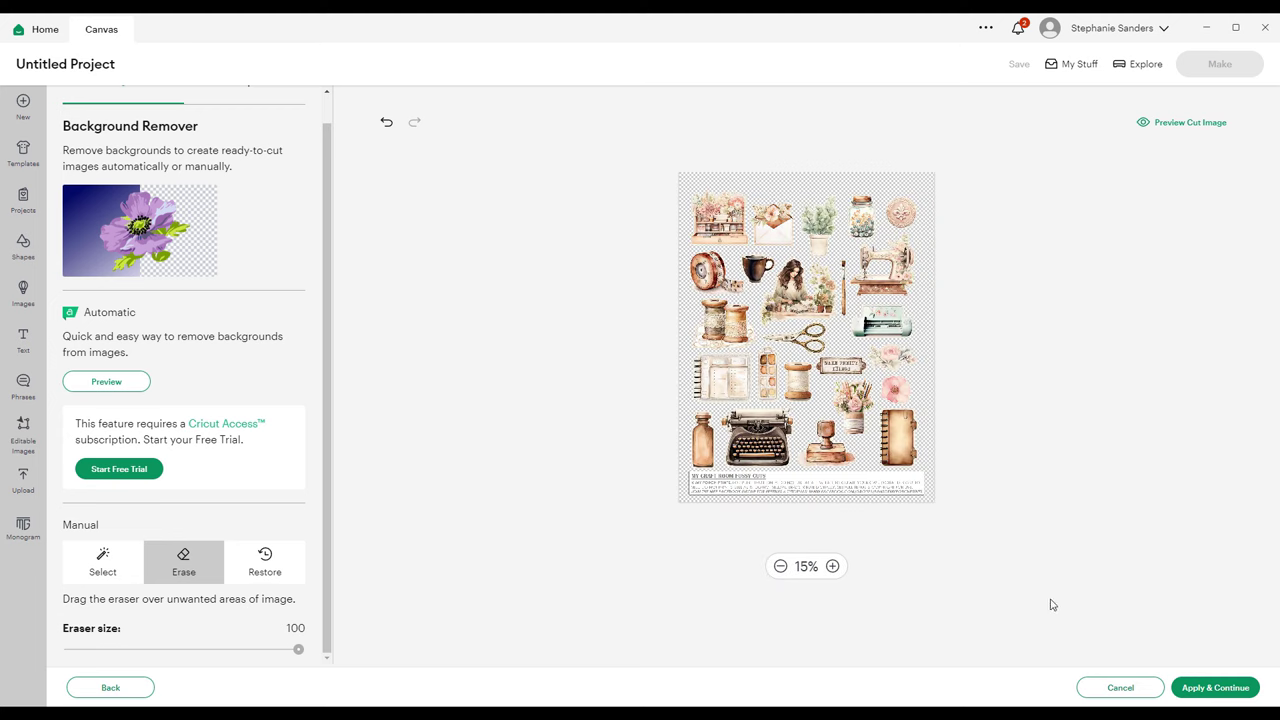
pyautogui.click(1213, 688)
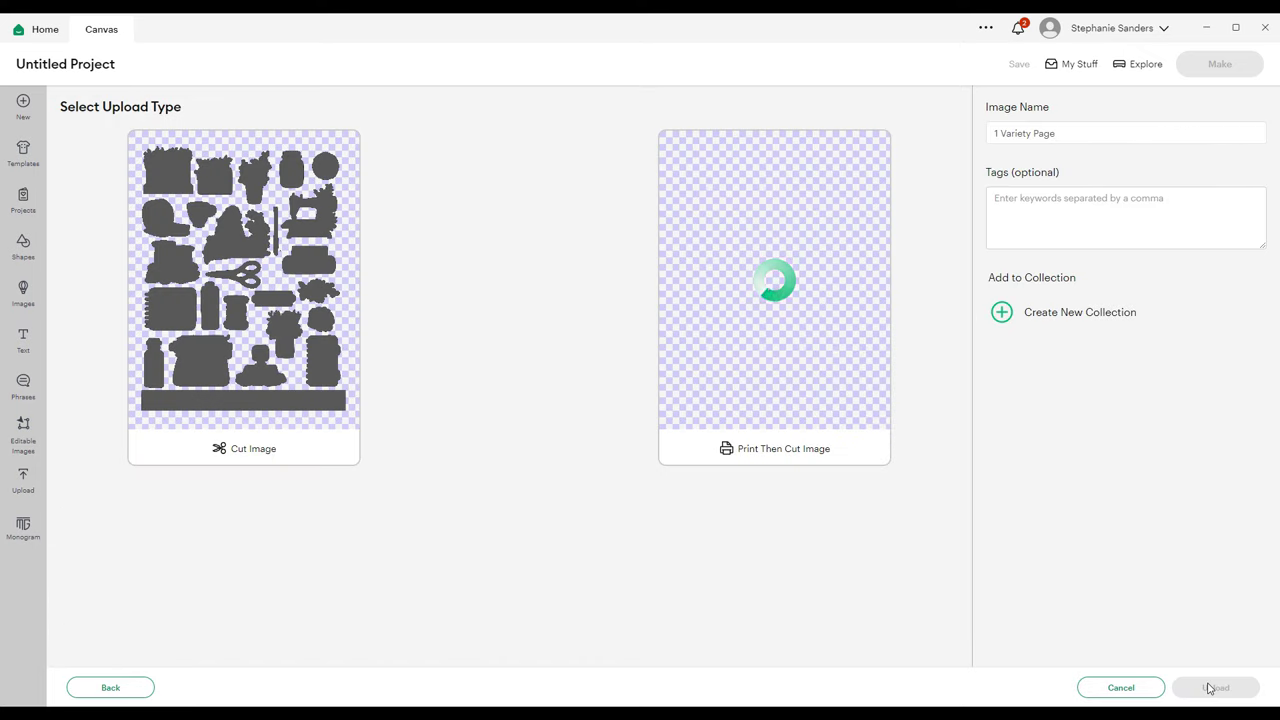
# Upload the sheet as a Print Then Cut image '1 Variety Page' and add it to the canvas
pyautogui.click(779, 452)
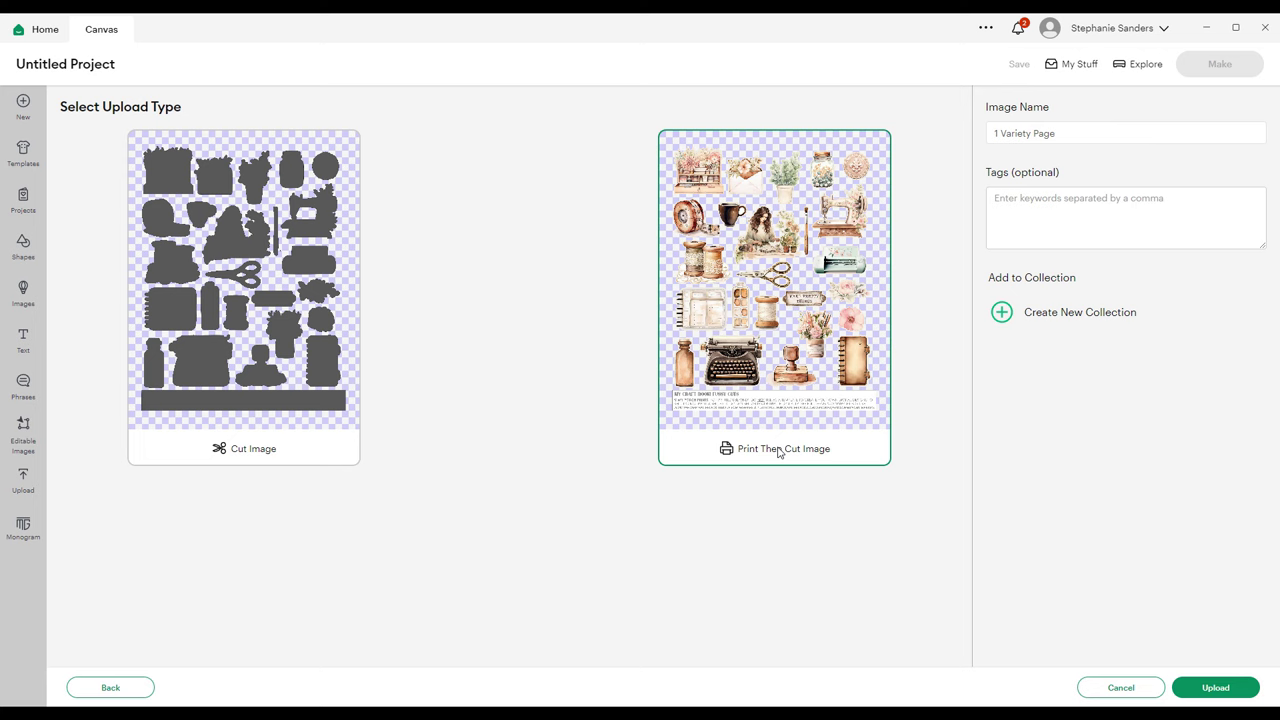
pyautogui.click(1228, 688)
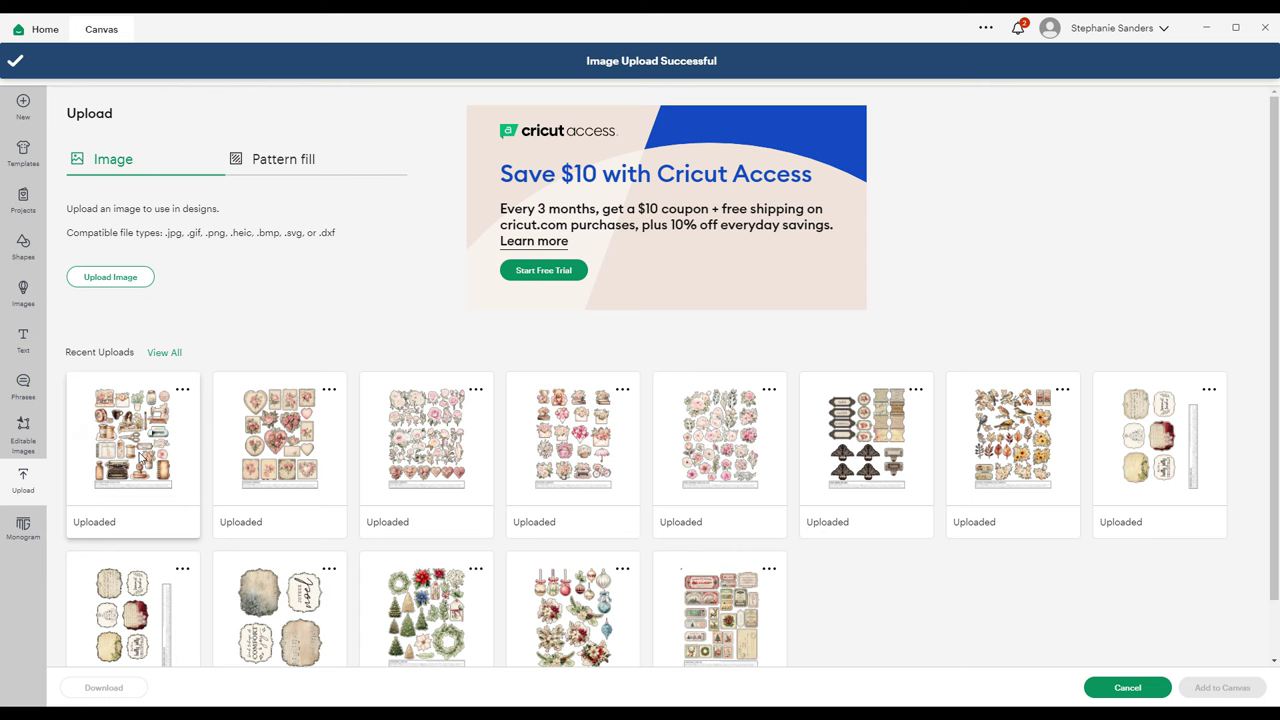
pyautogui.click(143, 458)
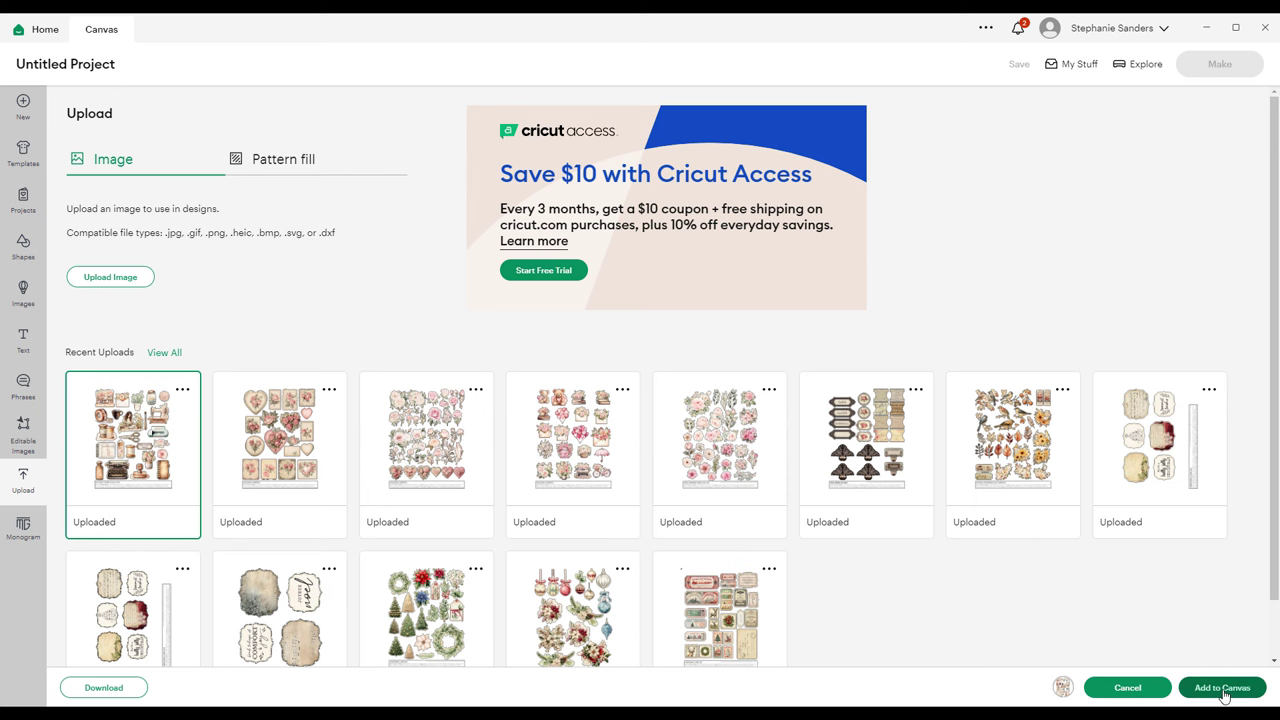
pyautogui.click(1222, 690)
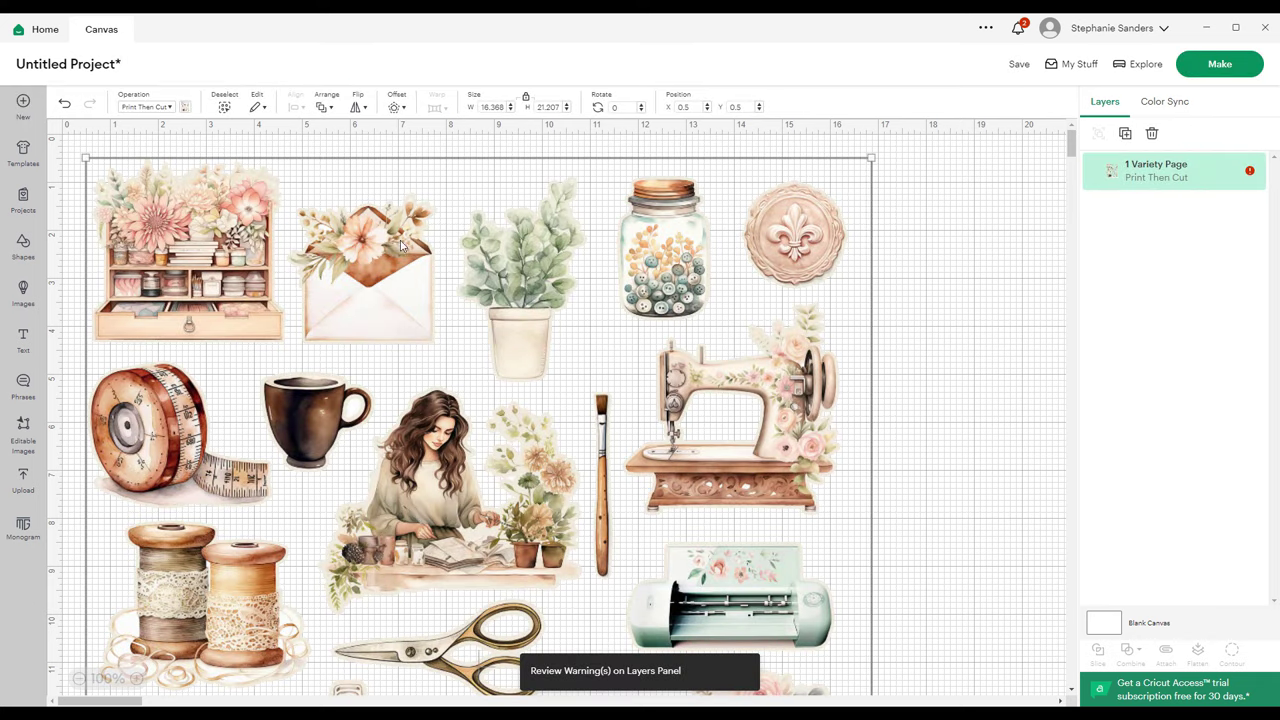
# Move the sheet top-left, set its height to 8 in, then resize to about 6.77 x 8.78 in
pyautogui.moveTo(200, 283); pyautogui.dragTo(185, 265)
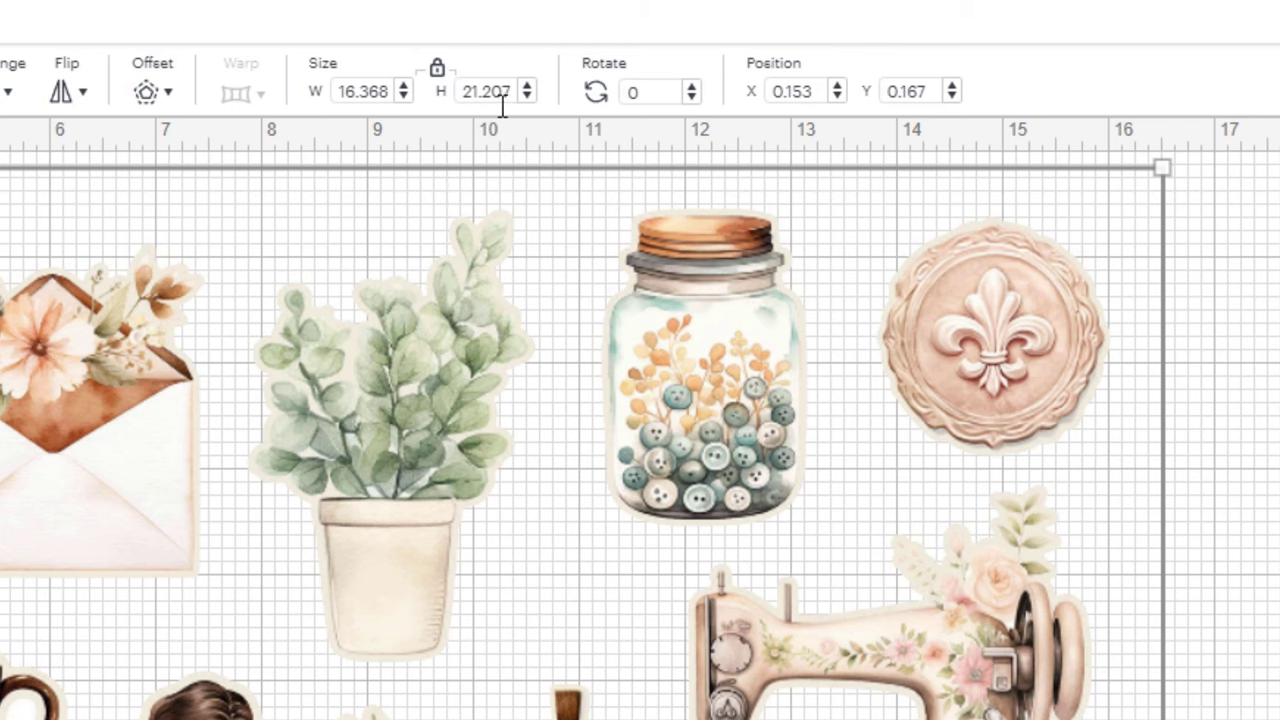
pyautogui.moveTo(514, 92); pyautogui.dragTo(433, 100)
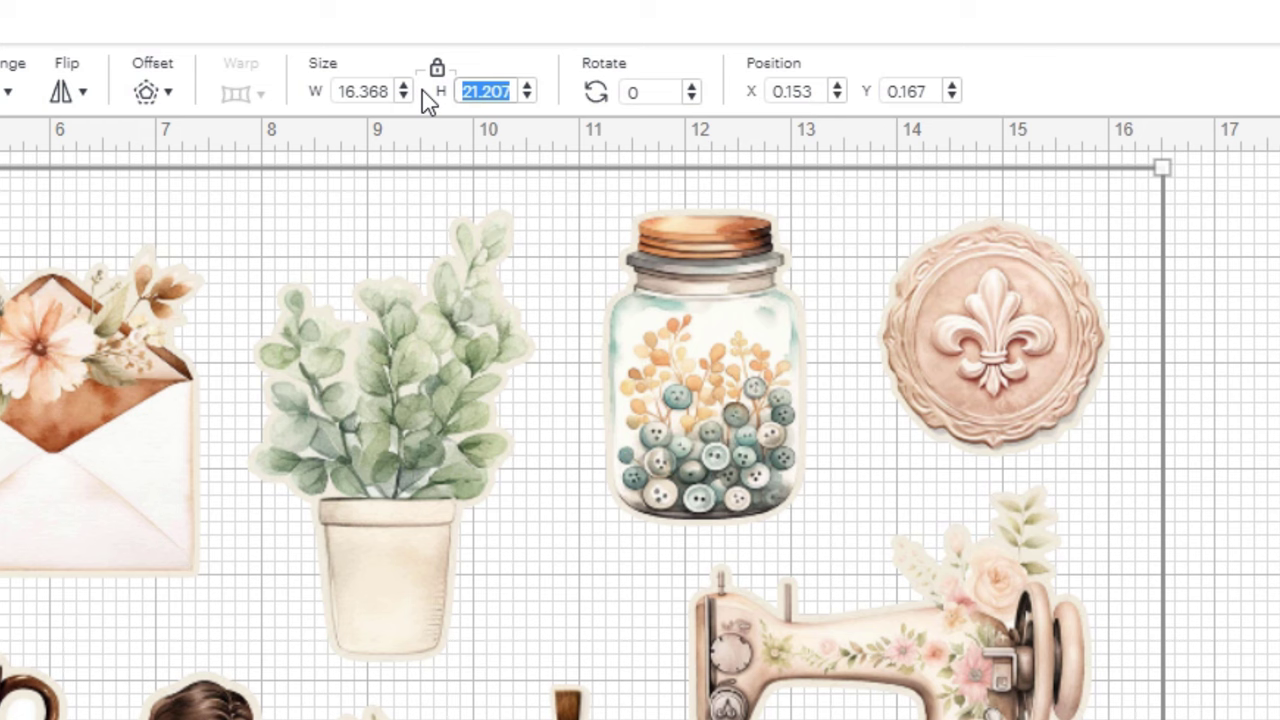
pyautogui.write('8')
pyautogui.press('Return')
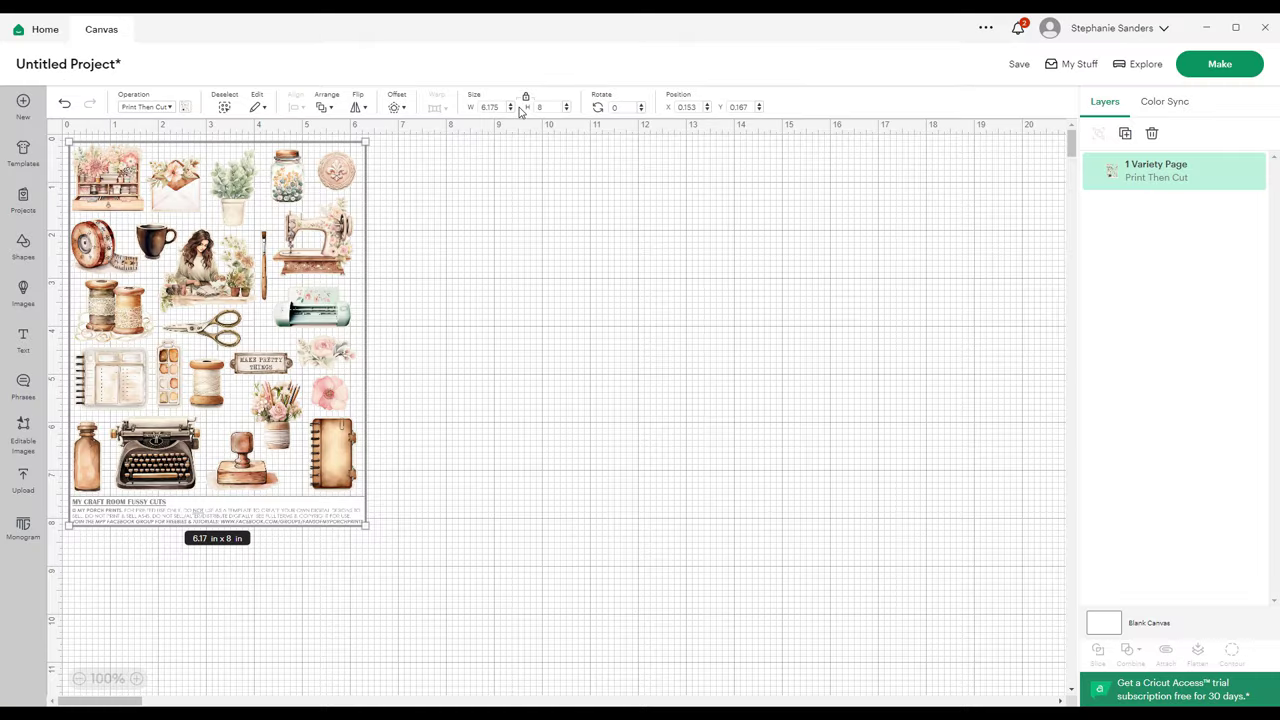
pyautogui.moveTo(368, 530); pyautogui.dragTo(399, 567)
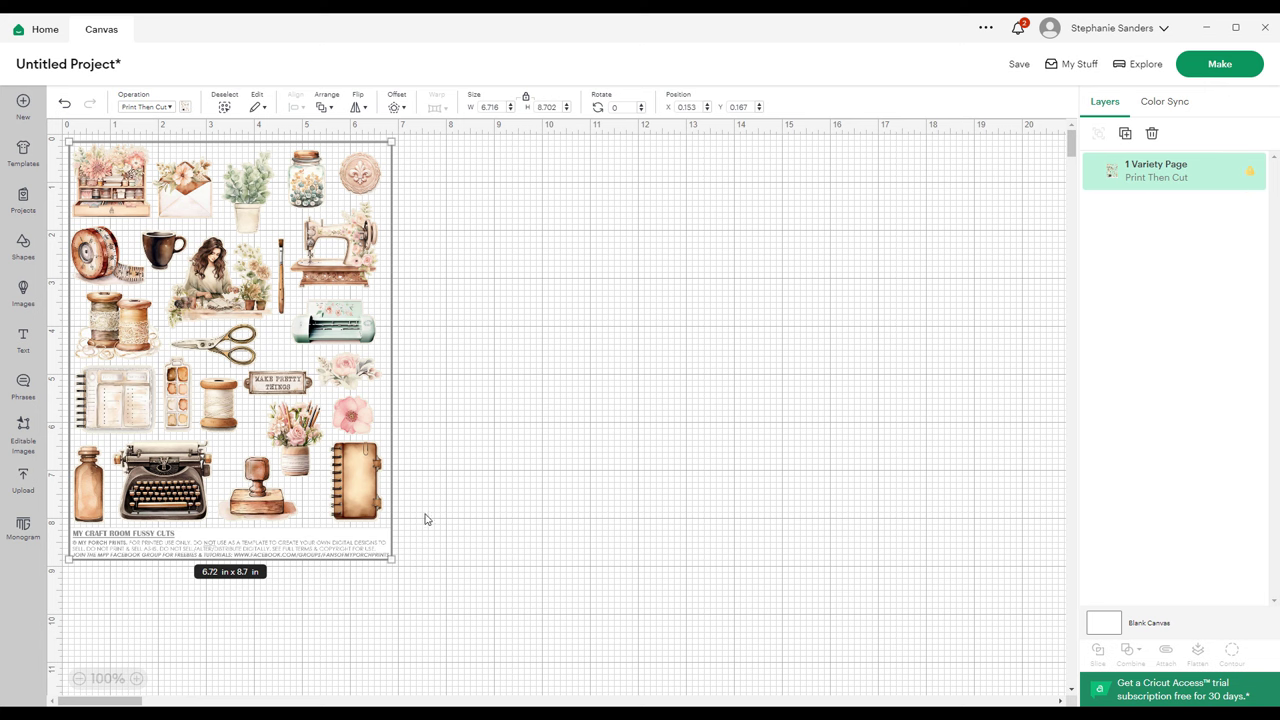
pyautogui.moveTo(397, 566); pyautogui.dragTo(413, 587)
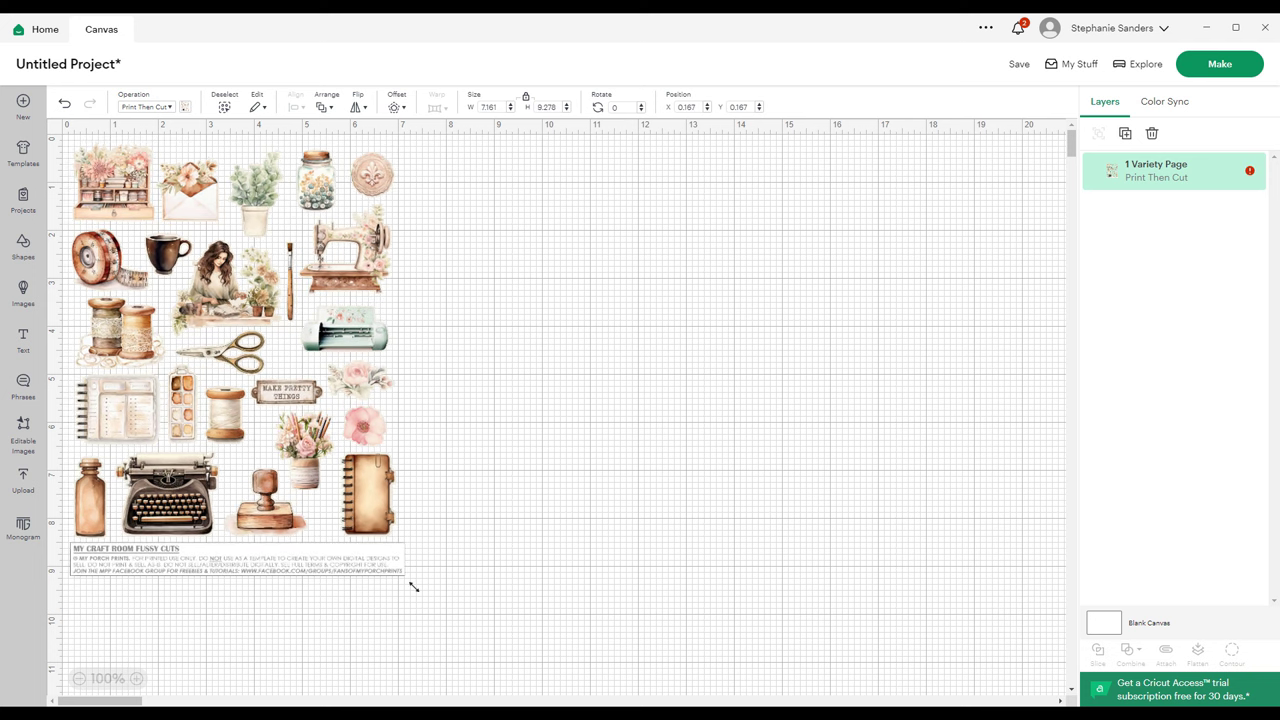
pyautogui.click(1262, 192)
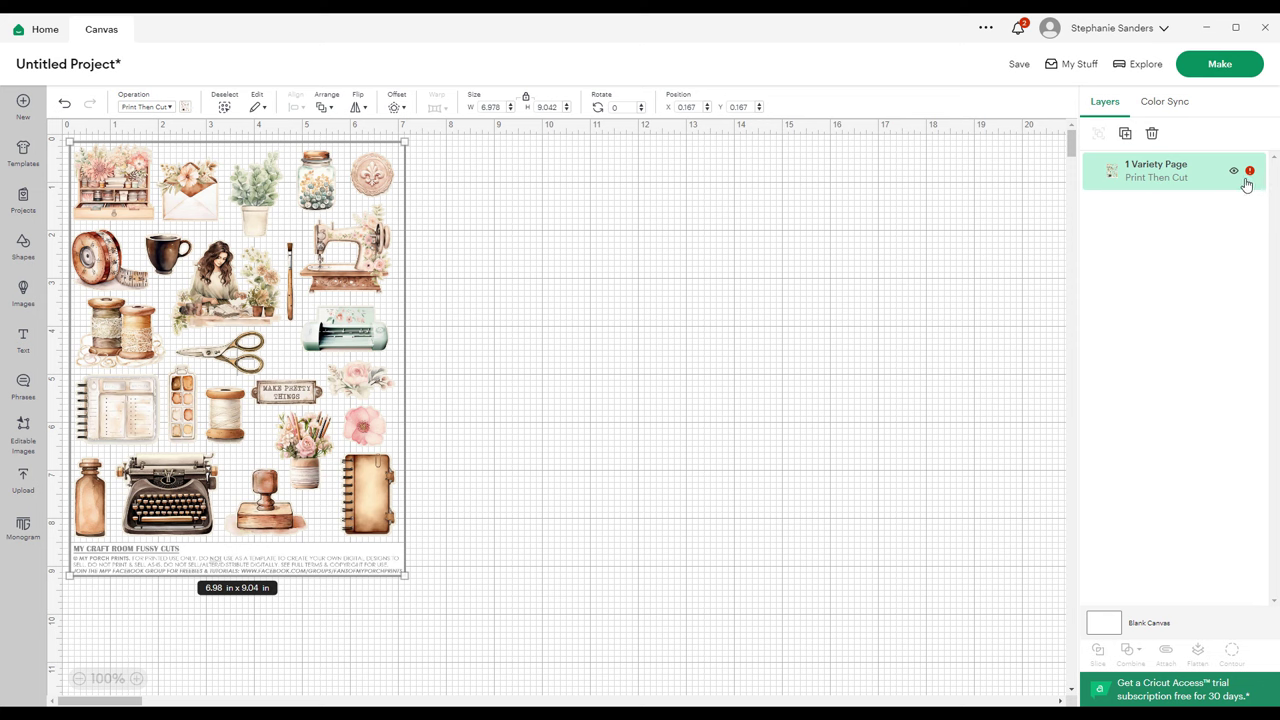
pyautogui.moveTo(409, 580); pyautogui.dragTo(400, 571)
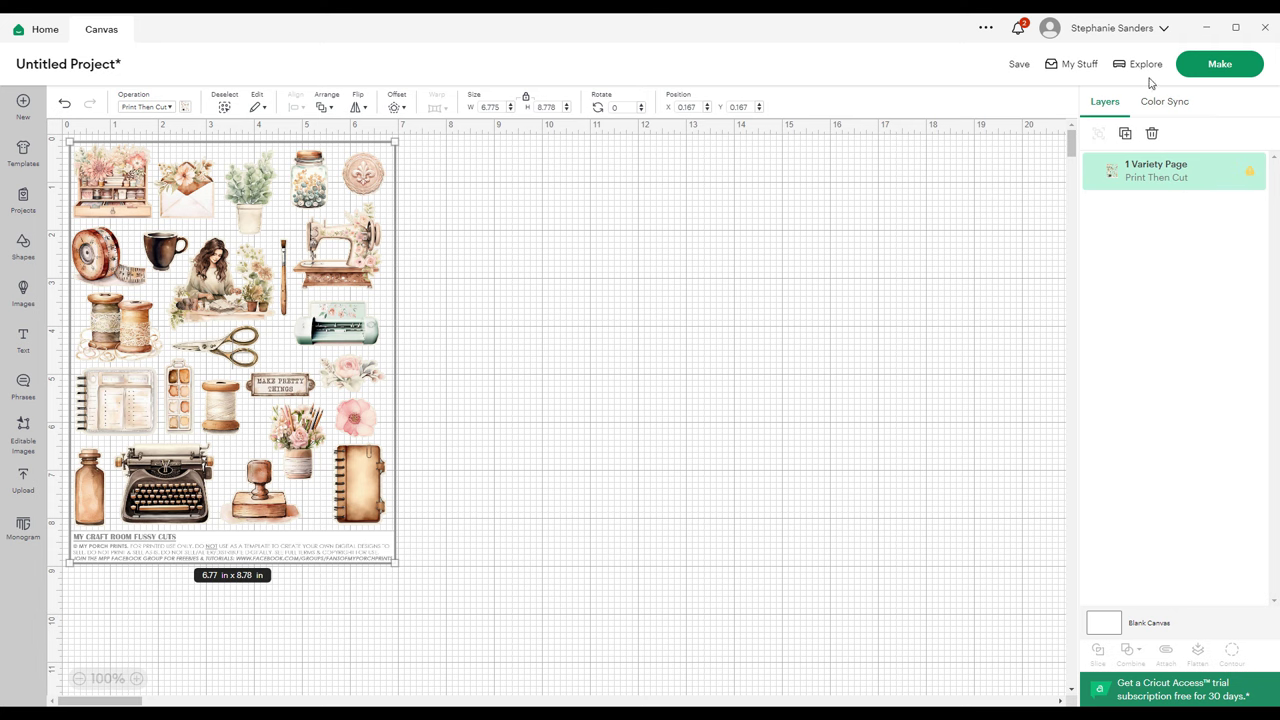
pyautogui.click(1220, 66)
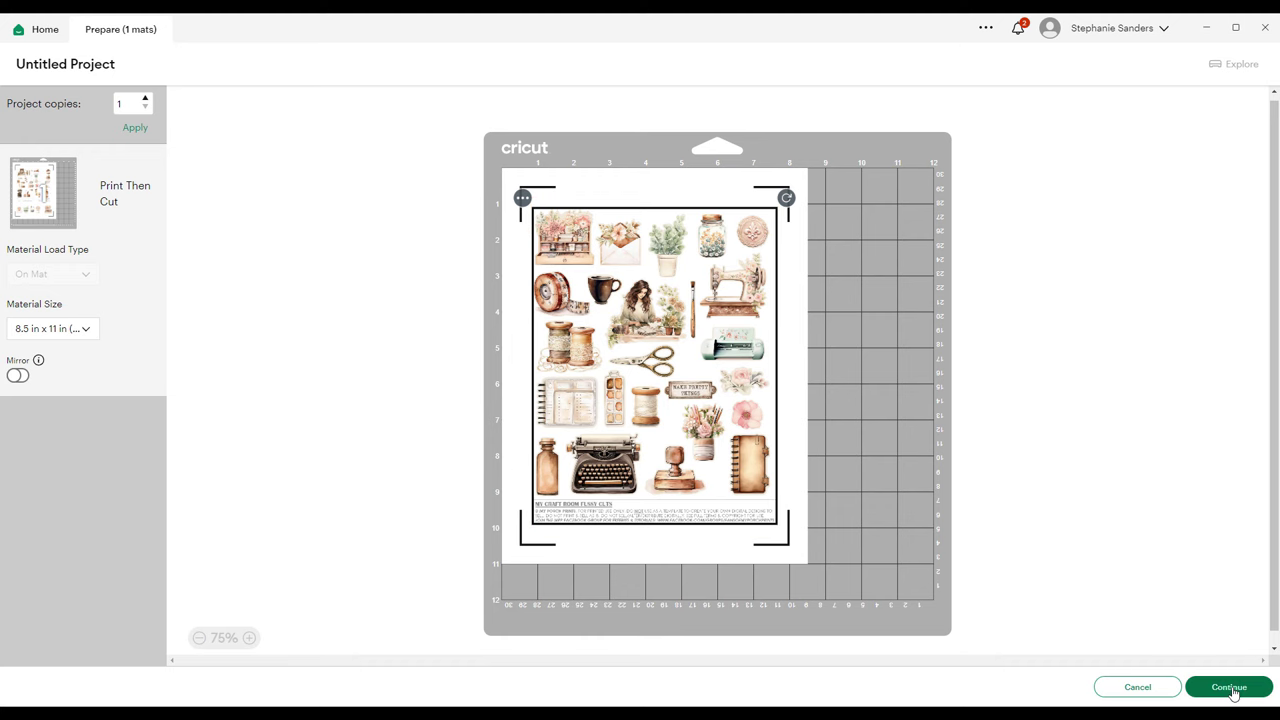
# Keep the 8.5 x 11 in Letter material size with Mirror left off, and continue
pyautogui.click(93, 336)
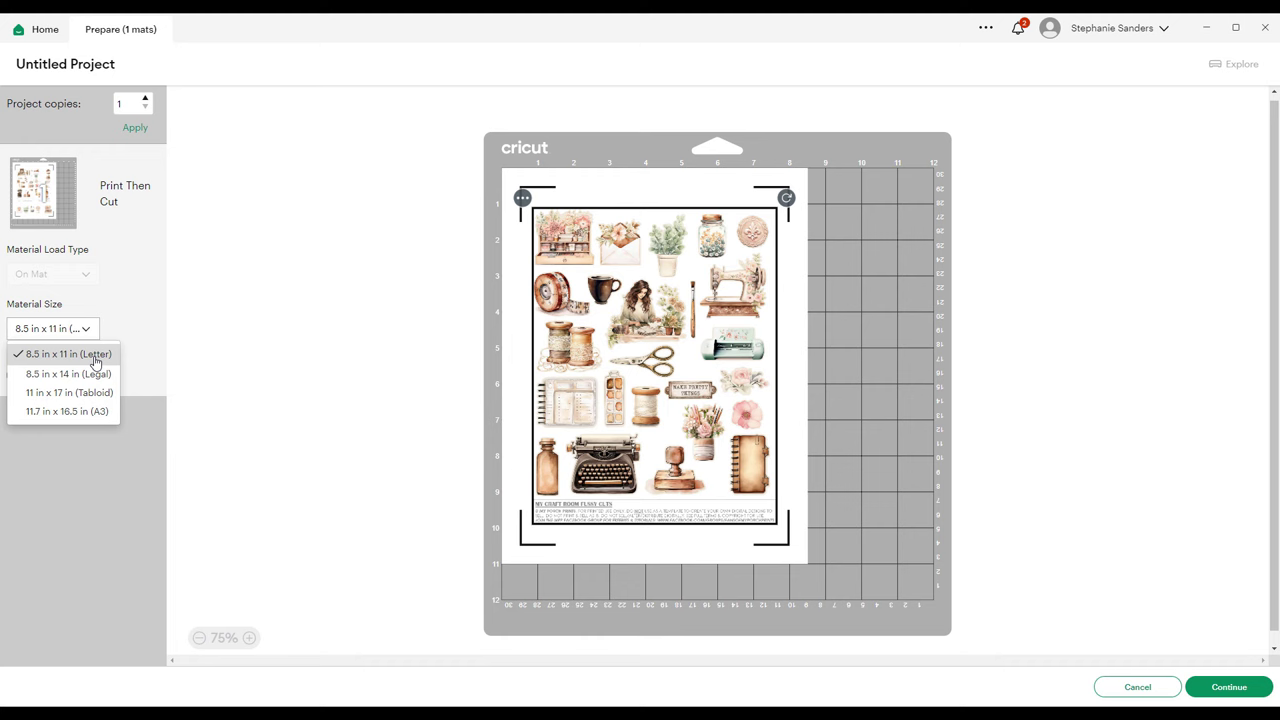
pyautogui.click(183, 332)
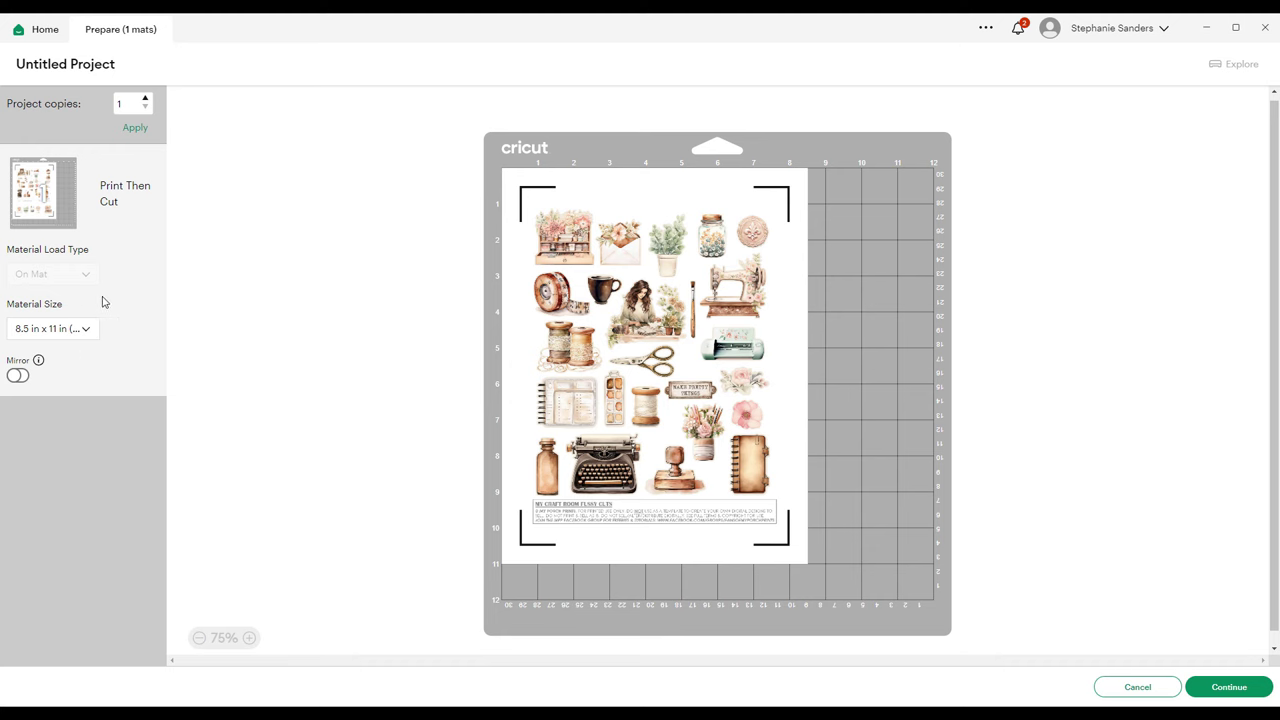
pyautogui.click(20, 377)
pyautogui.click(20, 378)
pyautogui.click(20, 377)
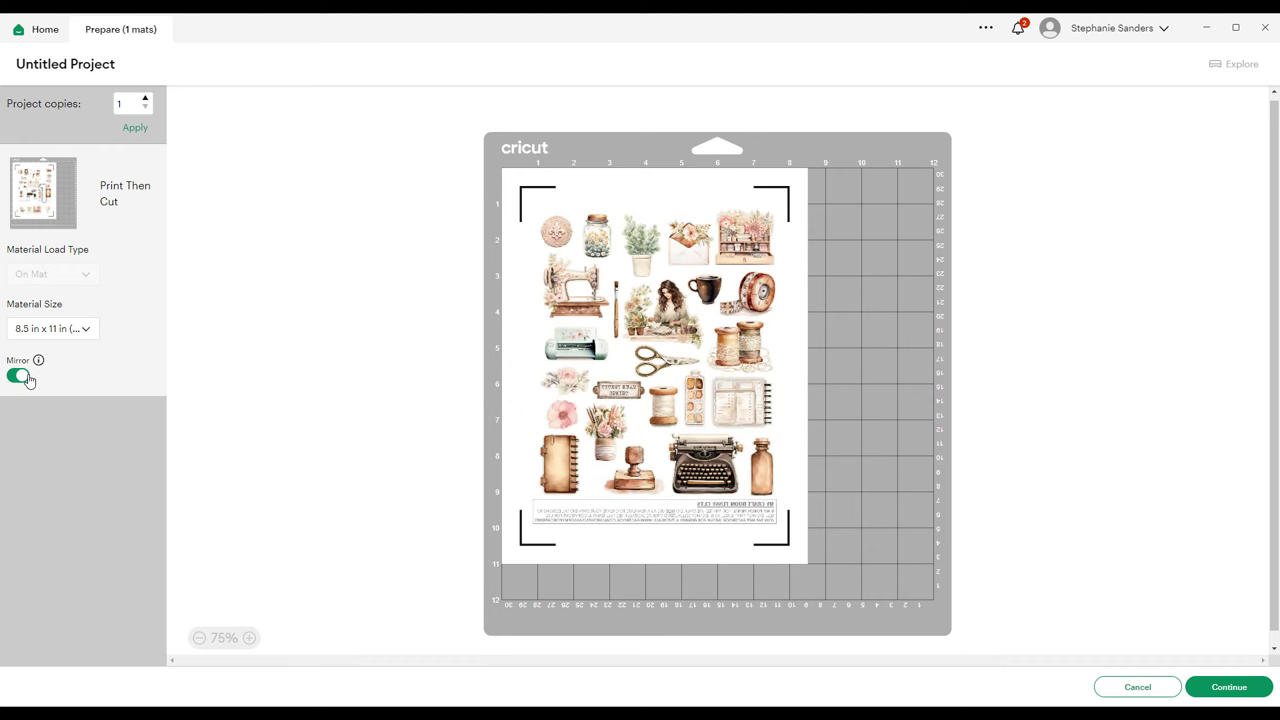
pyautogui.click(20, 377)
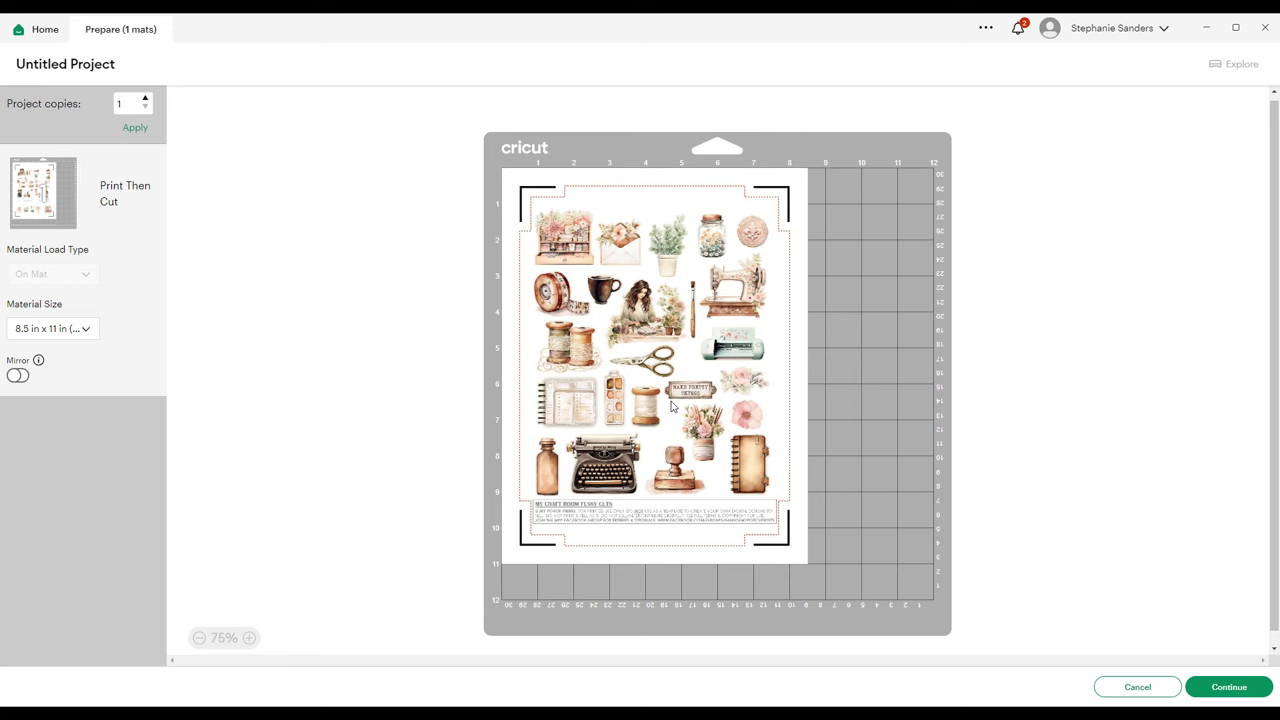
pyautogui.click(1229, 688)
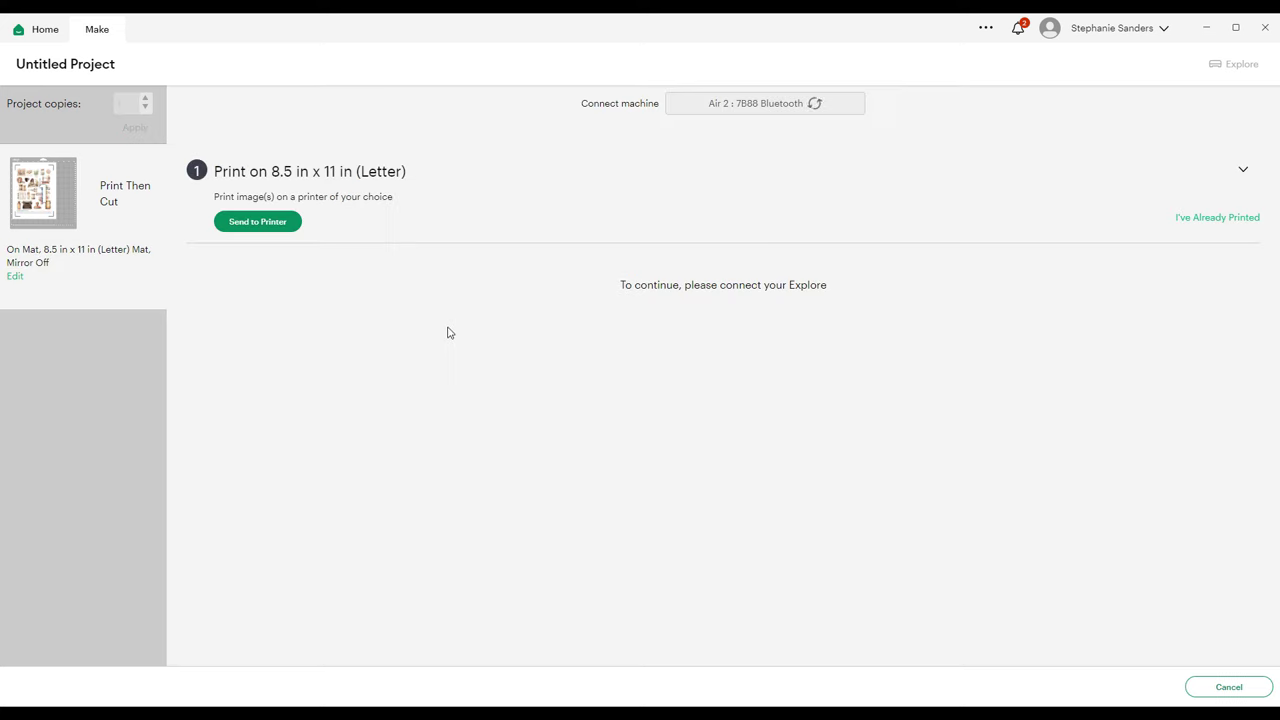
# Print the sticker sheet on the EPSON ET-2720 Series with Add Bleed turned off
pyautogui.click(273, 226)
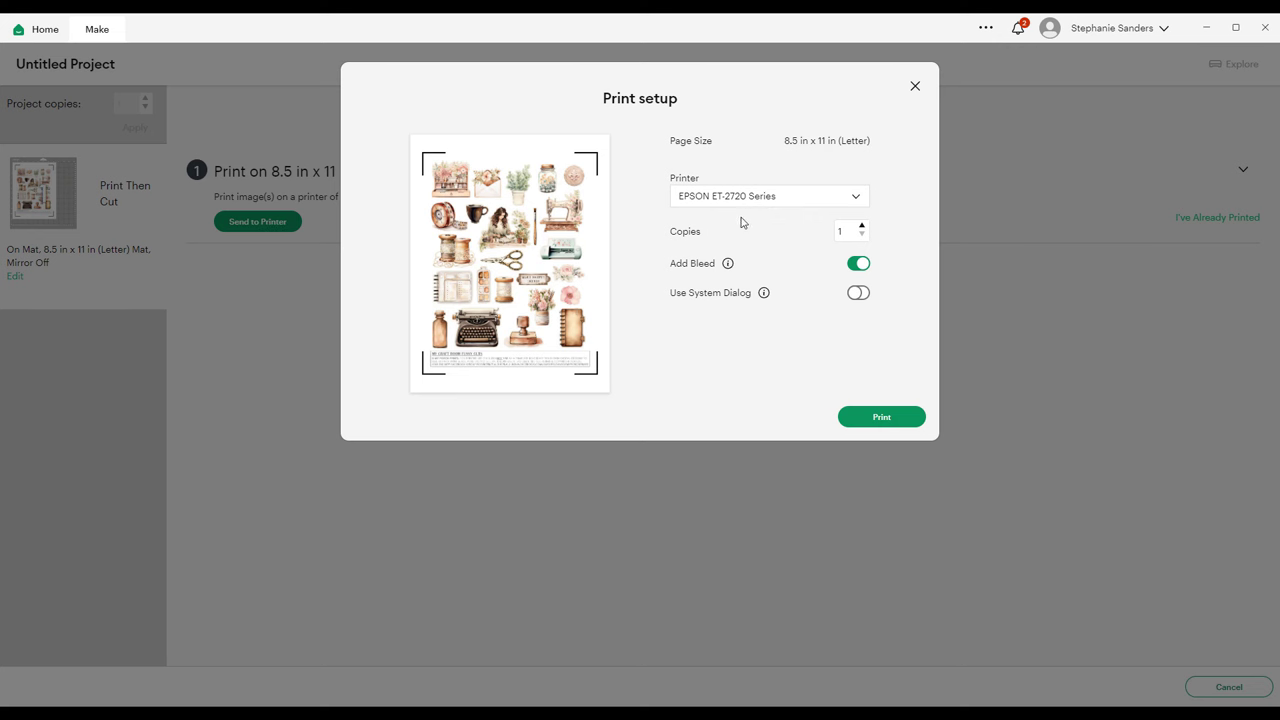
pyautogui.click(863, 202)
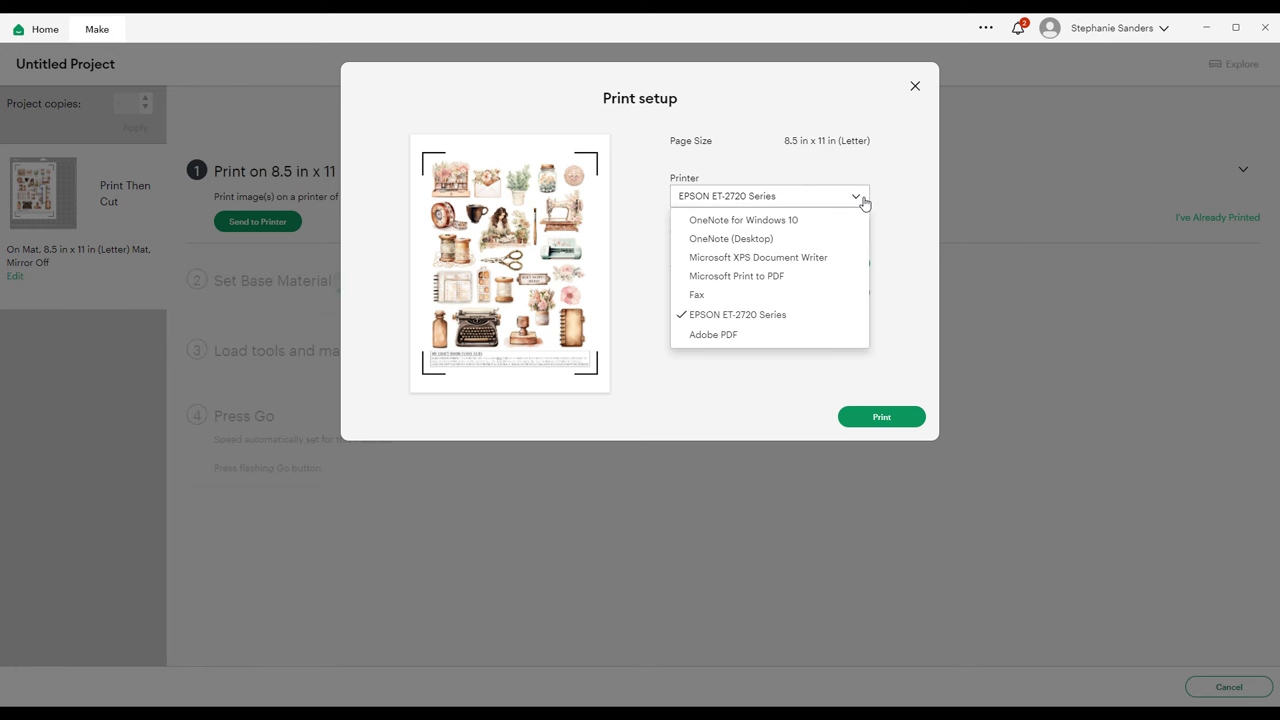
pyautogui.click(863, 202)
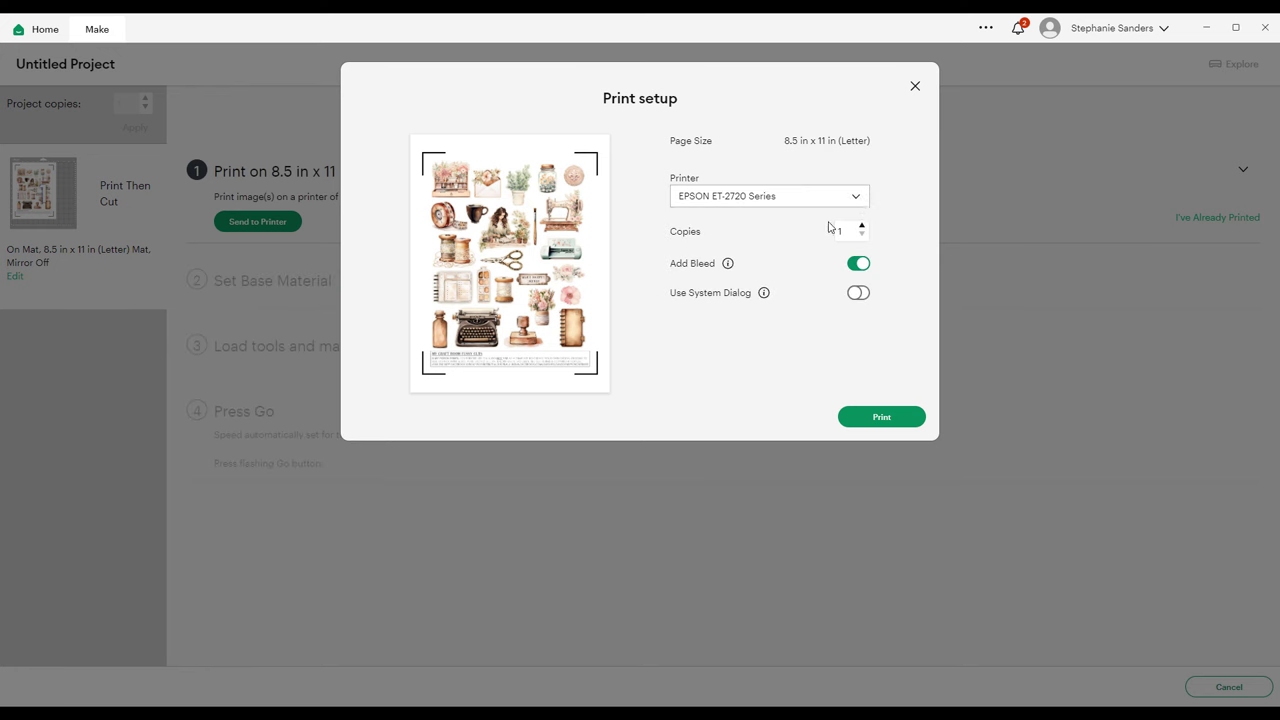
pyautogui.click(860, 266)
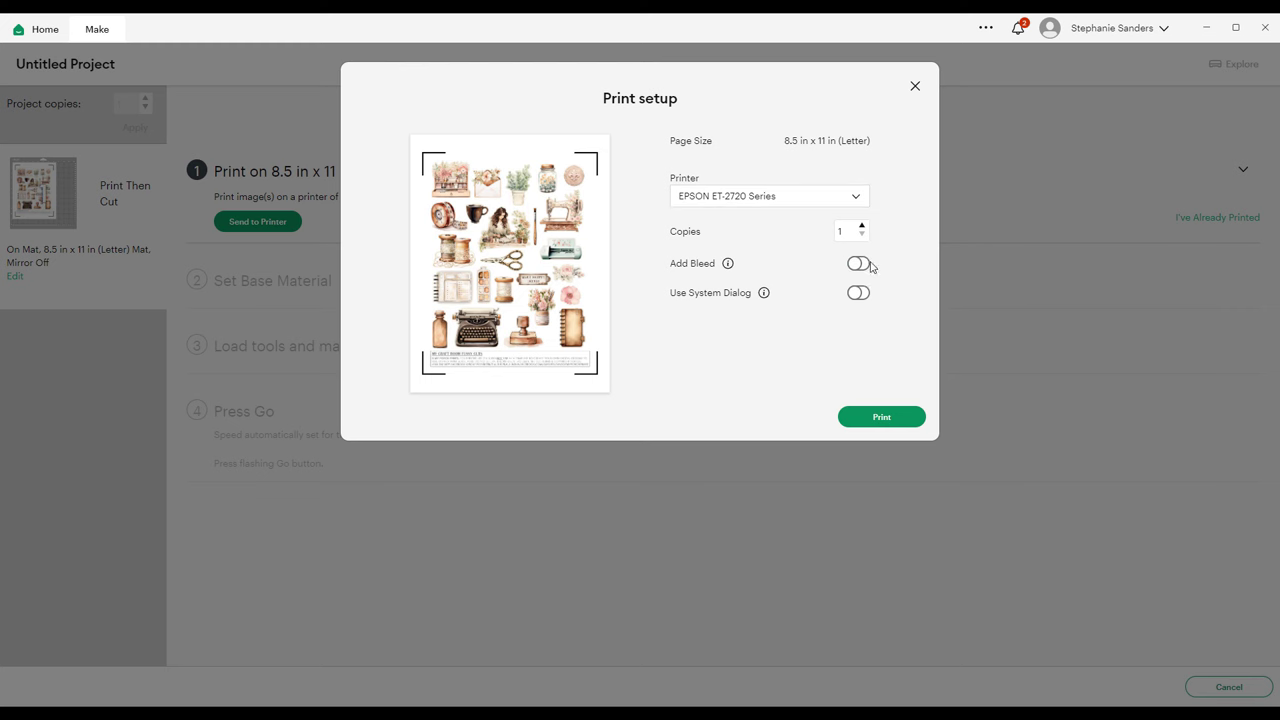
pyautogui.click(886, 419)
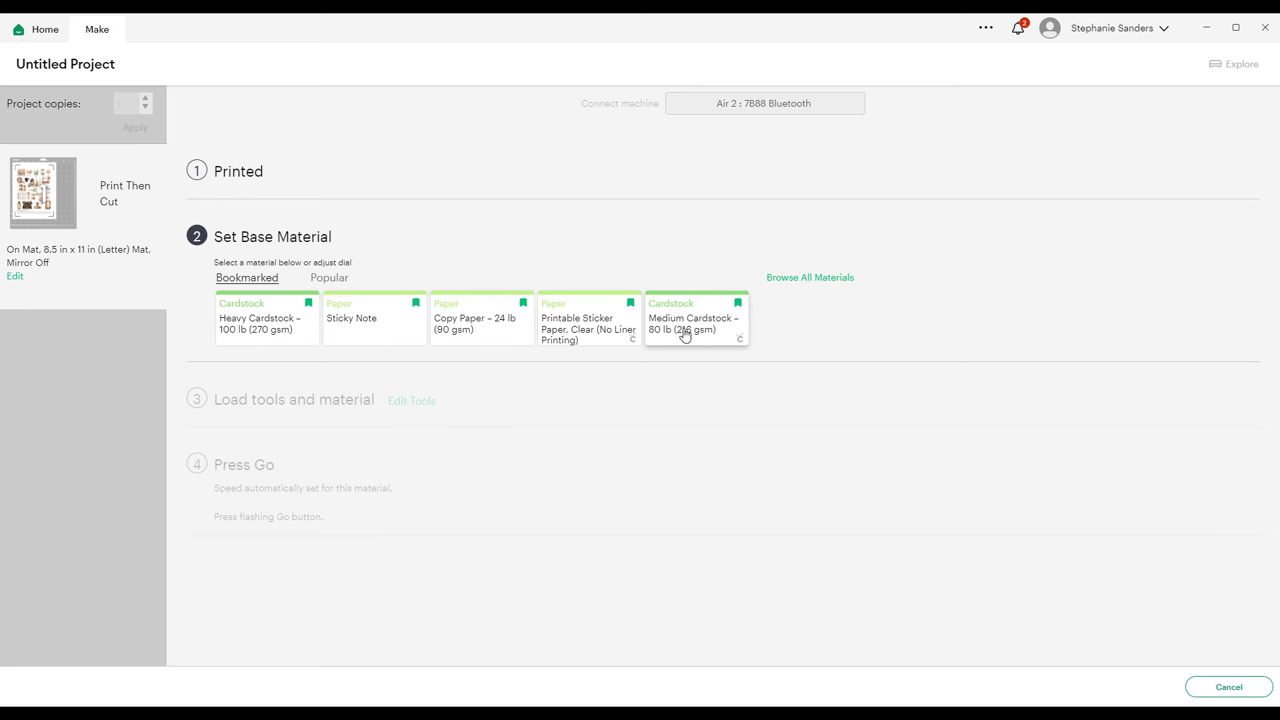
# Browse the full materials list, then choose the bookmarked Medium Cardstock – 80 lb (216 gsm)
pyautogui.click(814, 280)
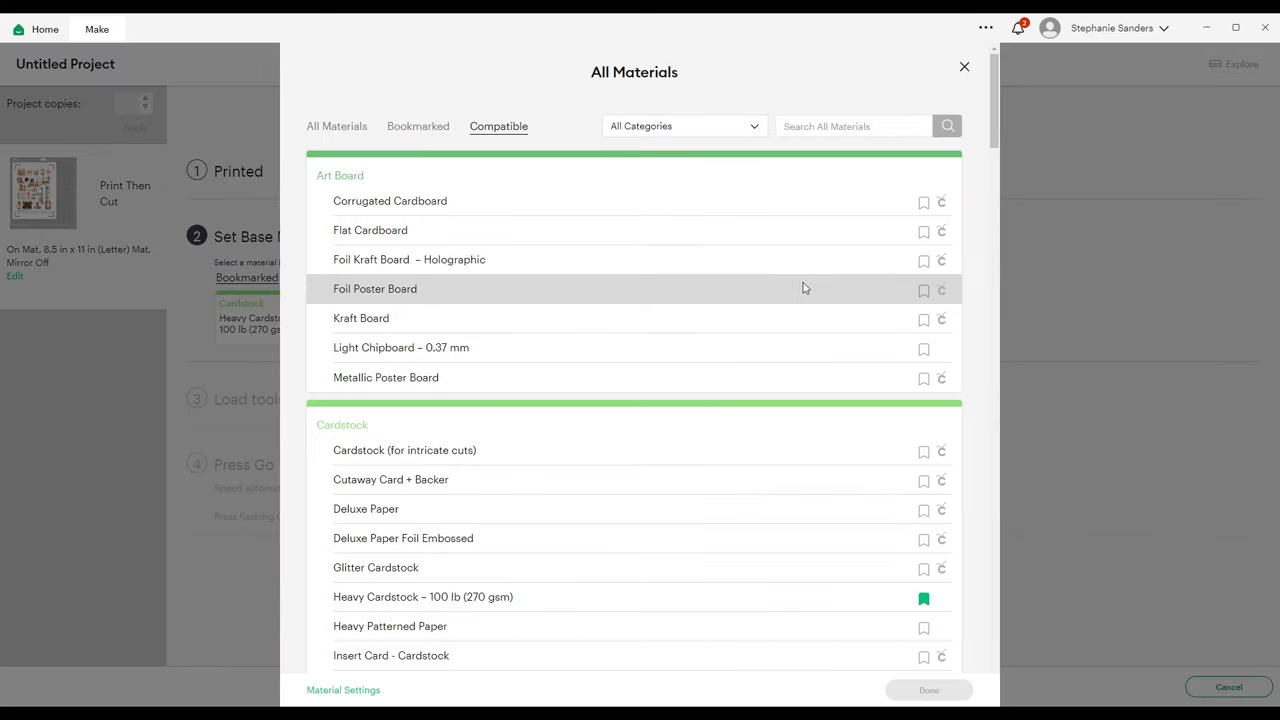
pyautogui.scroll(-1, 625, 282)
pyautogui.scroll(-3, 545, 312)
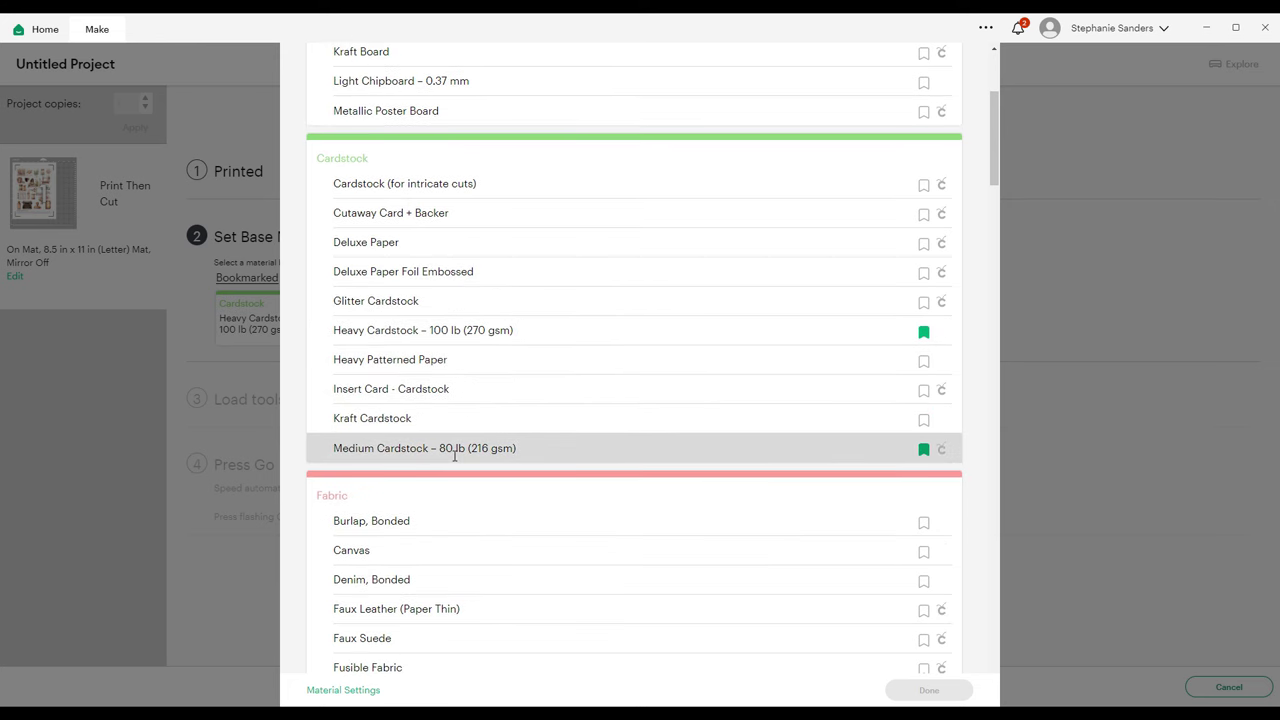
pyautogui.scroll(-1, 448, 450)
pyautogui.scroll(-2, 448, 455)
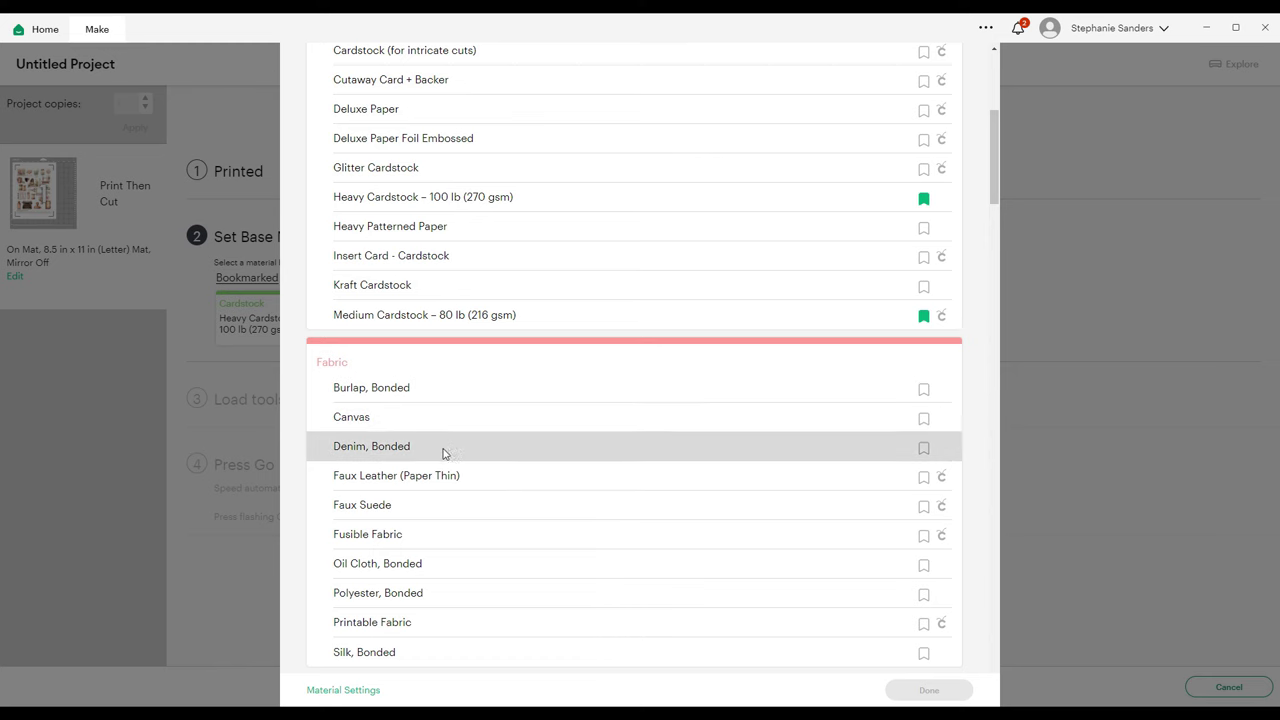
pyautogui.scroll(-1, 447, 495)
pyautogui.scroll(-4, 445, 493)
pyautogui.scroll(9, 726, 434)
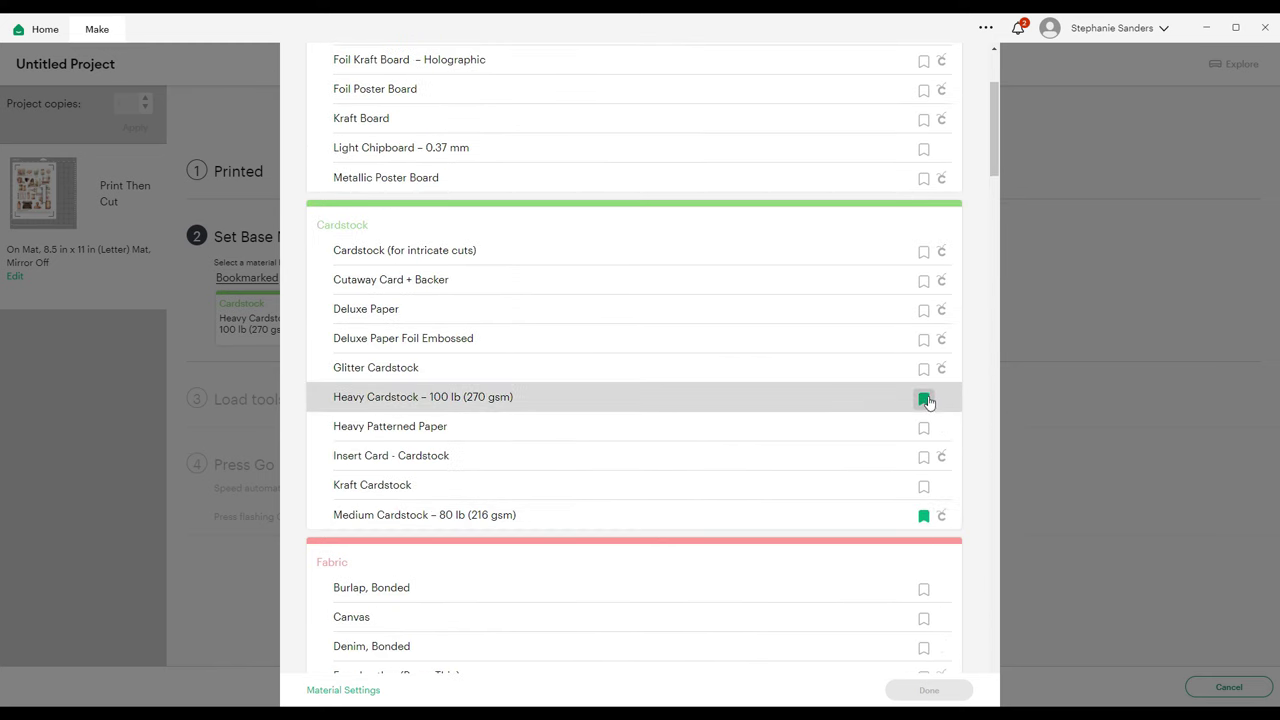
pyautogui.scroll(5, 800, 410)
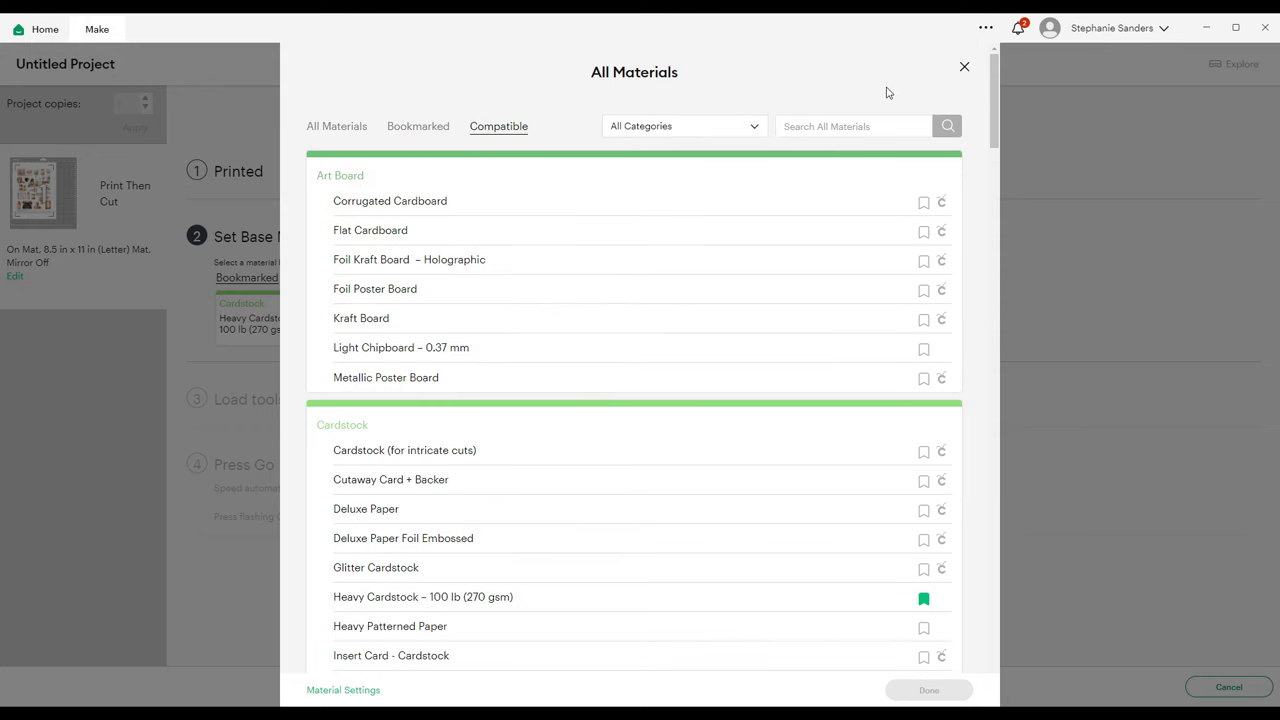
pyautogui.click(965, 66)
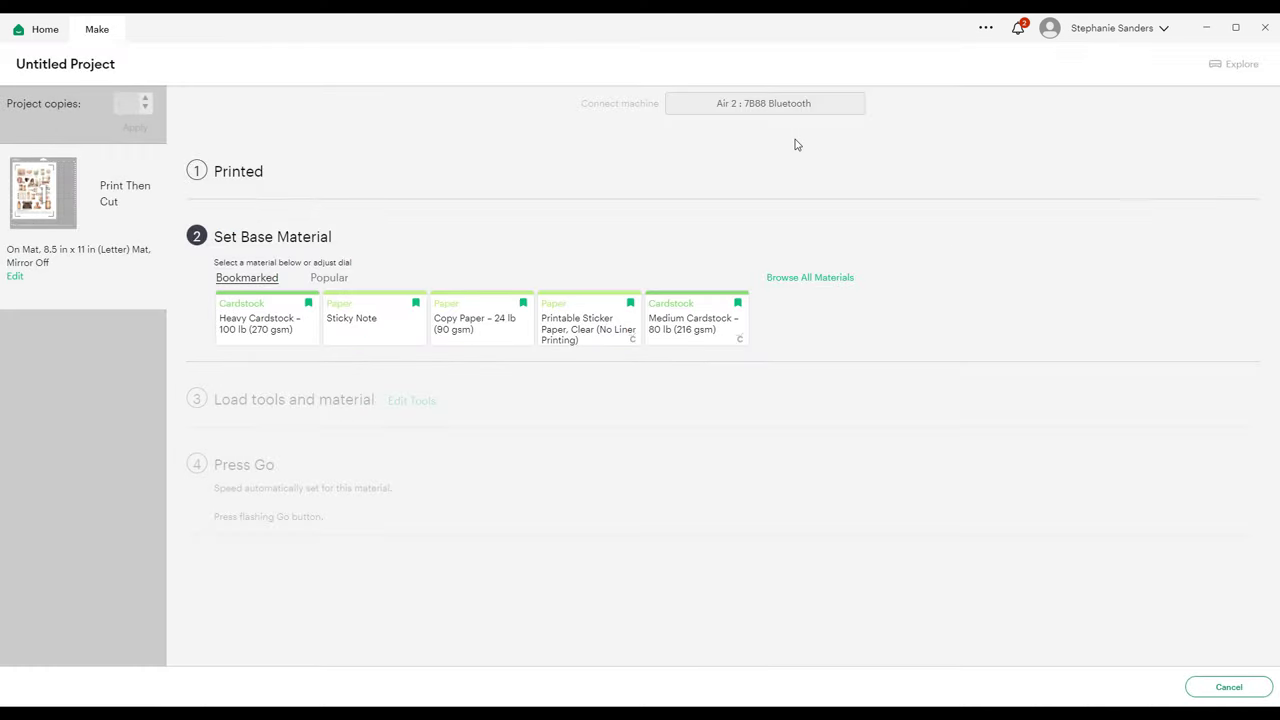
pyautogui.click(698, 320)
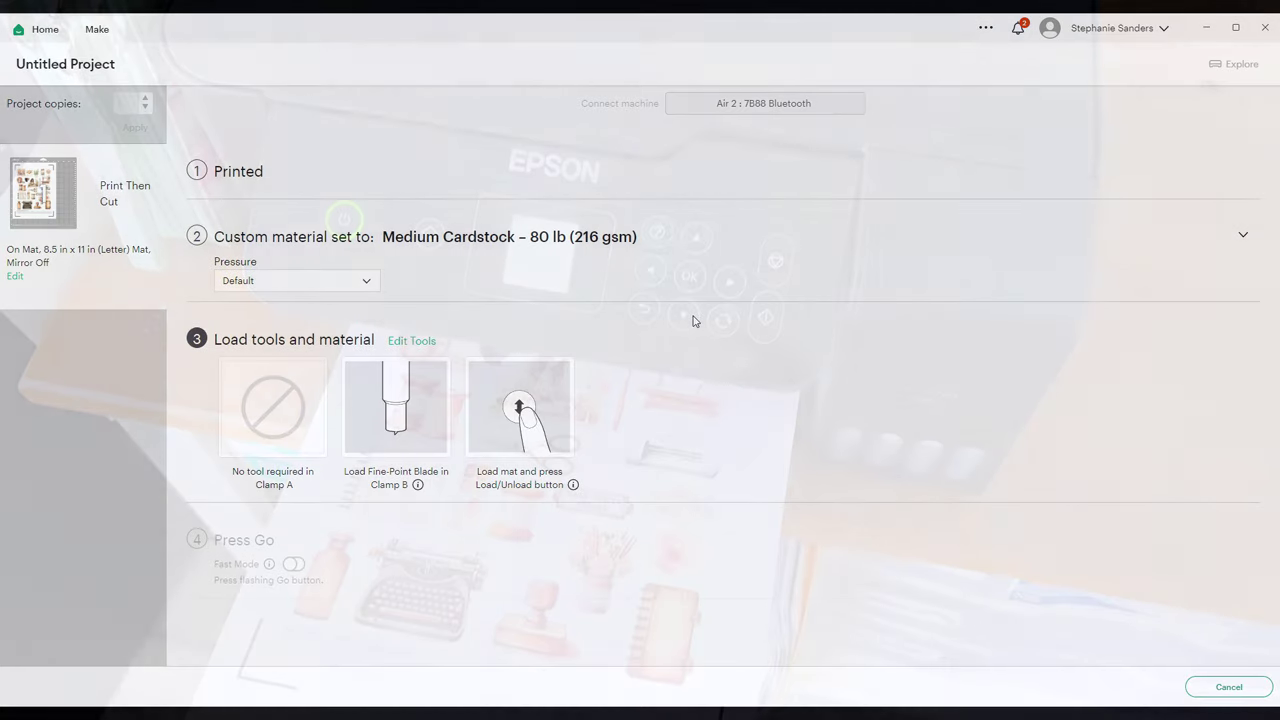